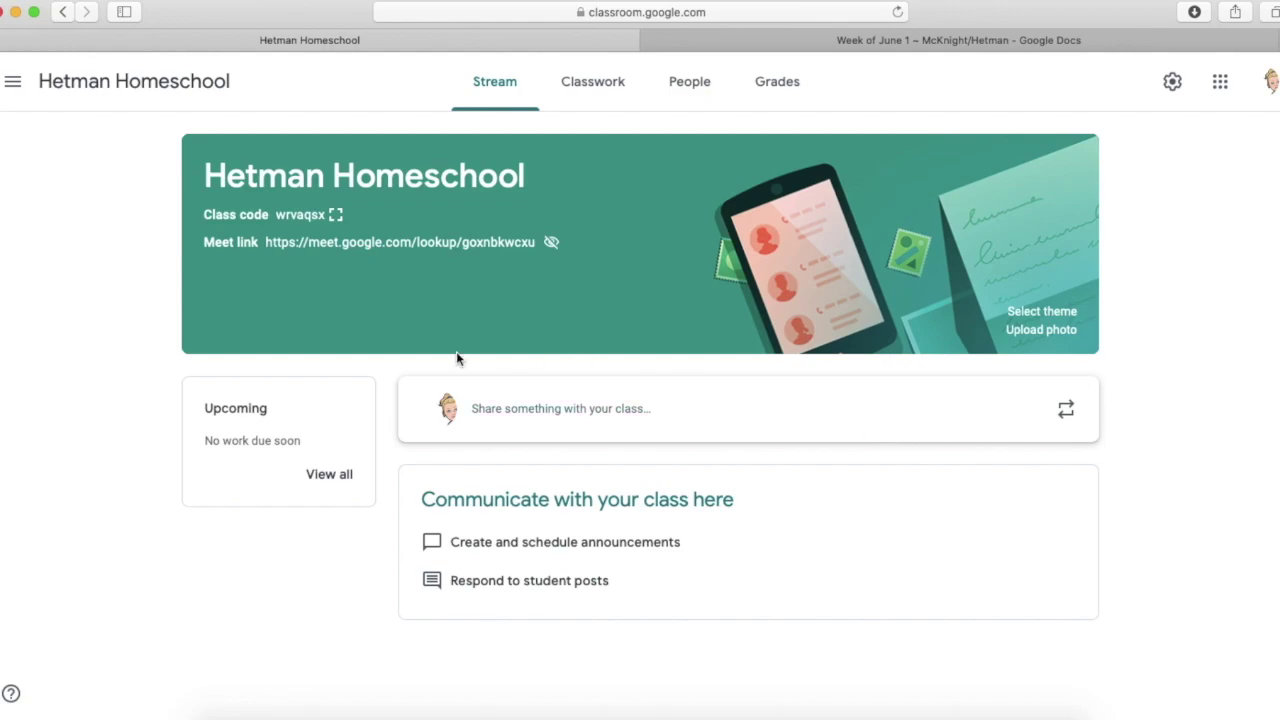
- Go to the Classwork page of the Hetman Homeschool class
left_click(603, 91)
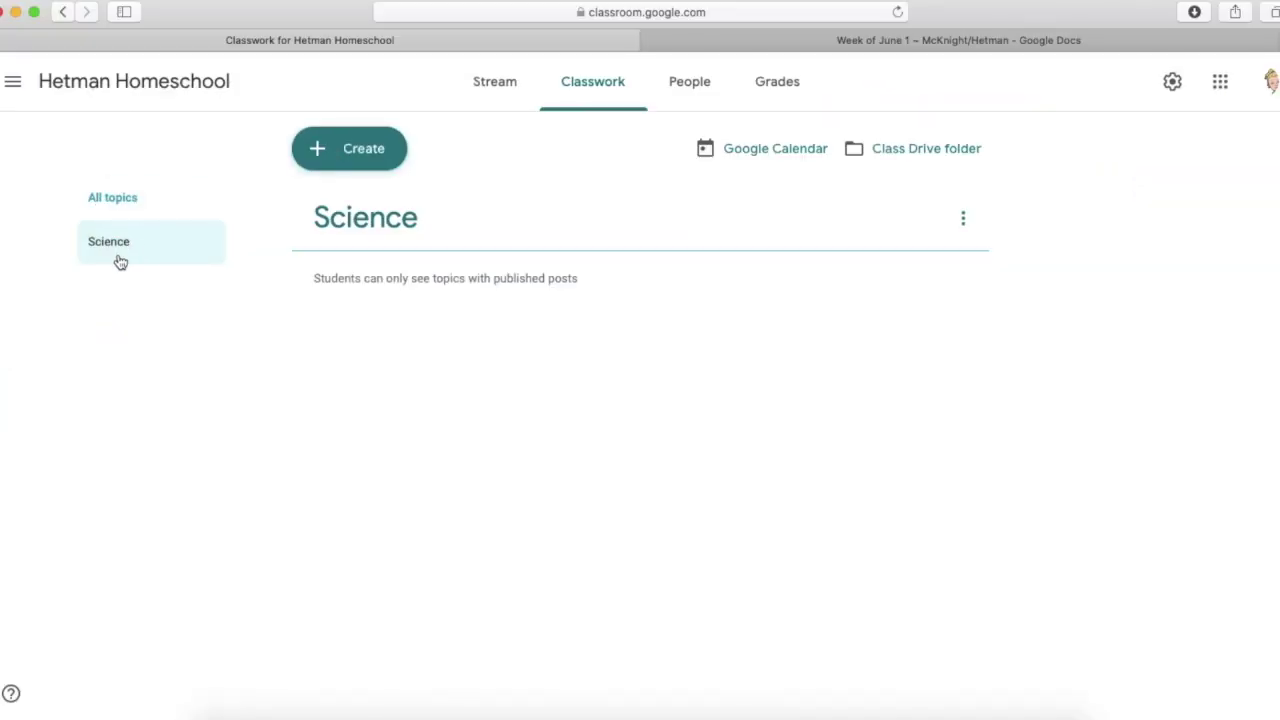
- Briefly filter to the Science topic, return to all topics, then add a Math topic
left_click(115, 240)
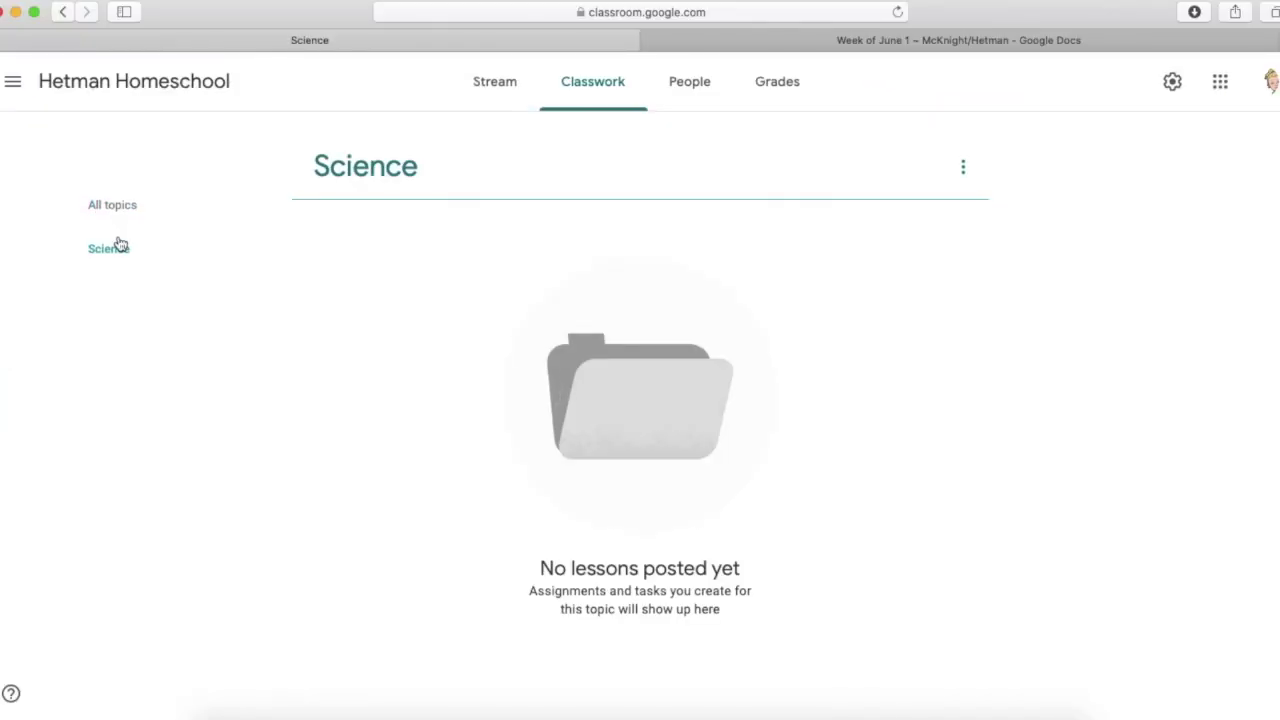
left_click(110, 206)
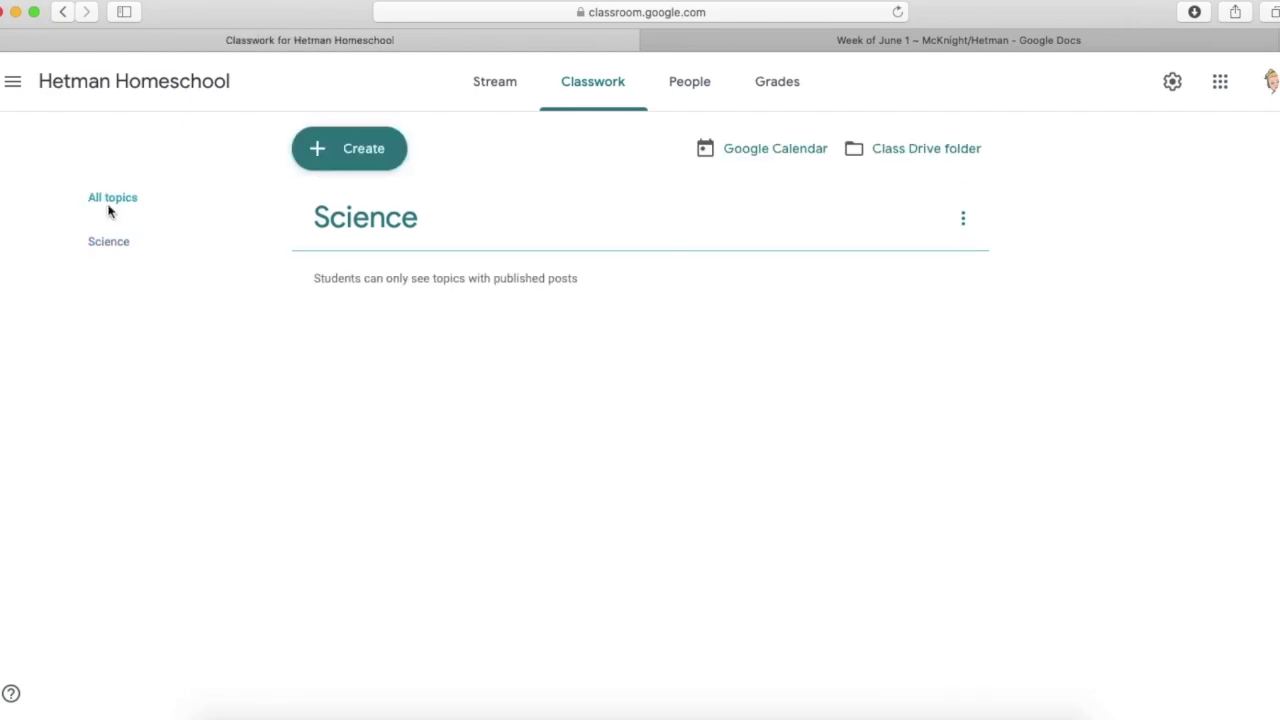
left_click(389, 160)
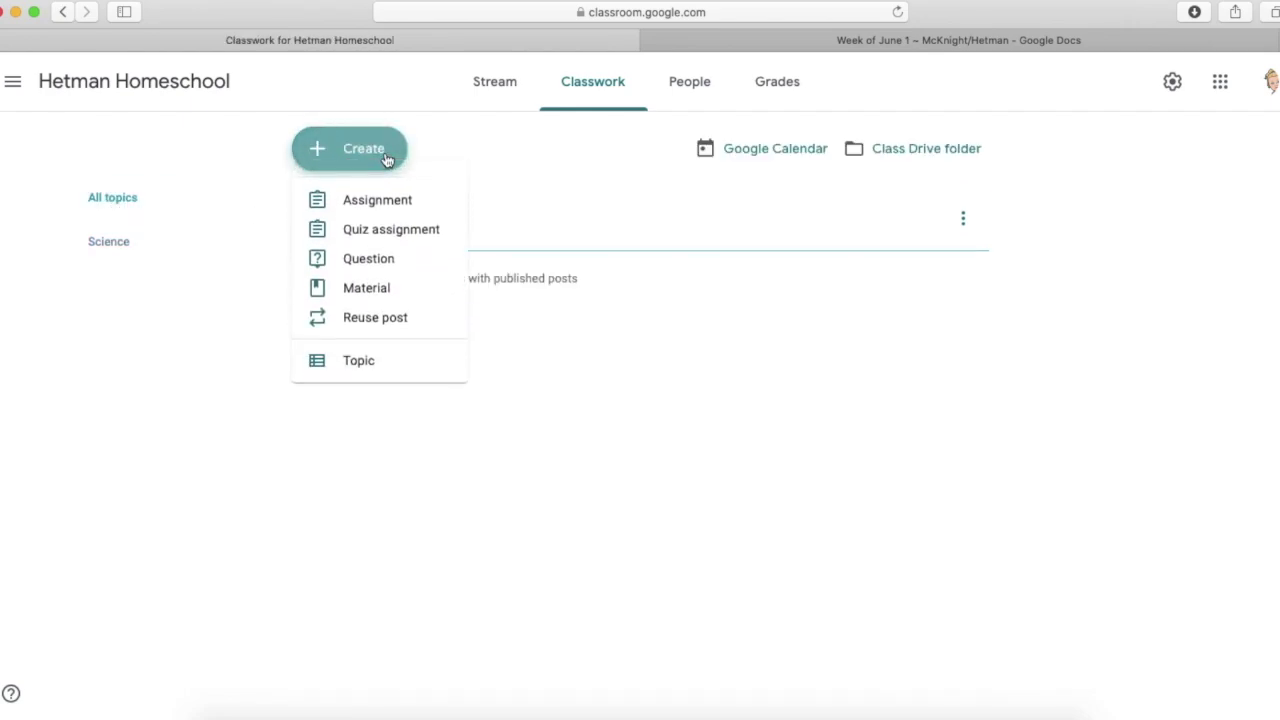
left_click(376, 367)
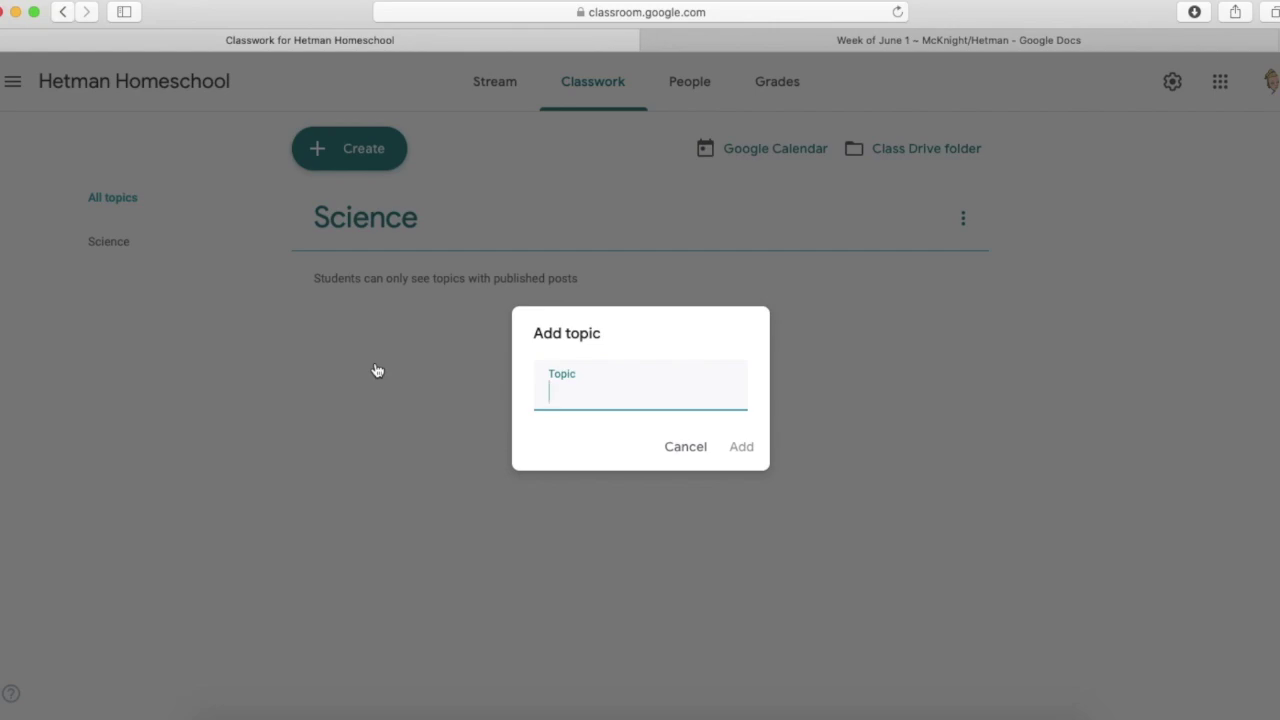
type("Math")
left_click(745, 447)
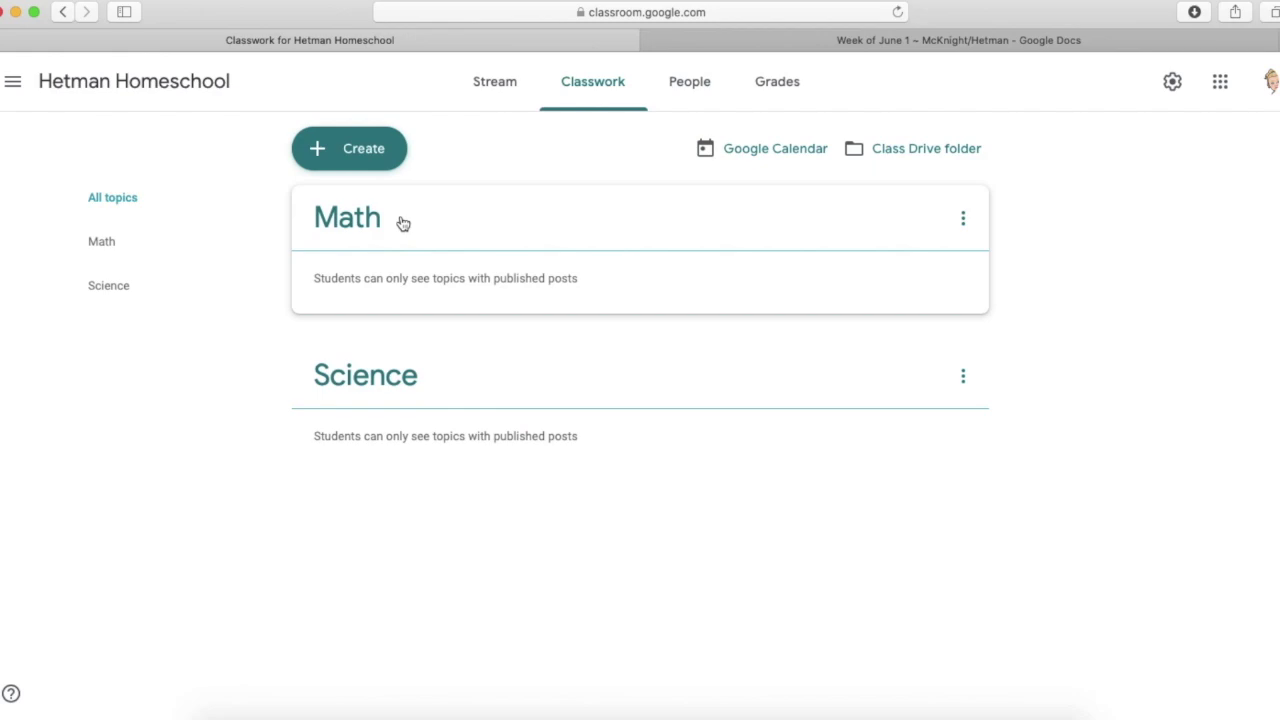
- Add the Language Arts and Social Studies topics
left_click(360, 152)
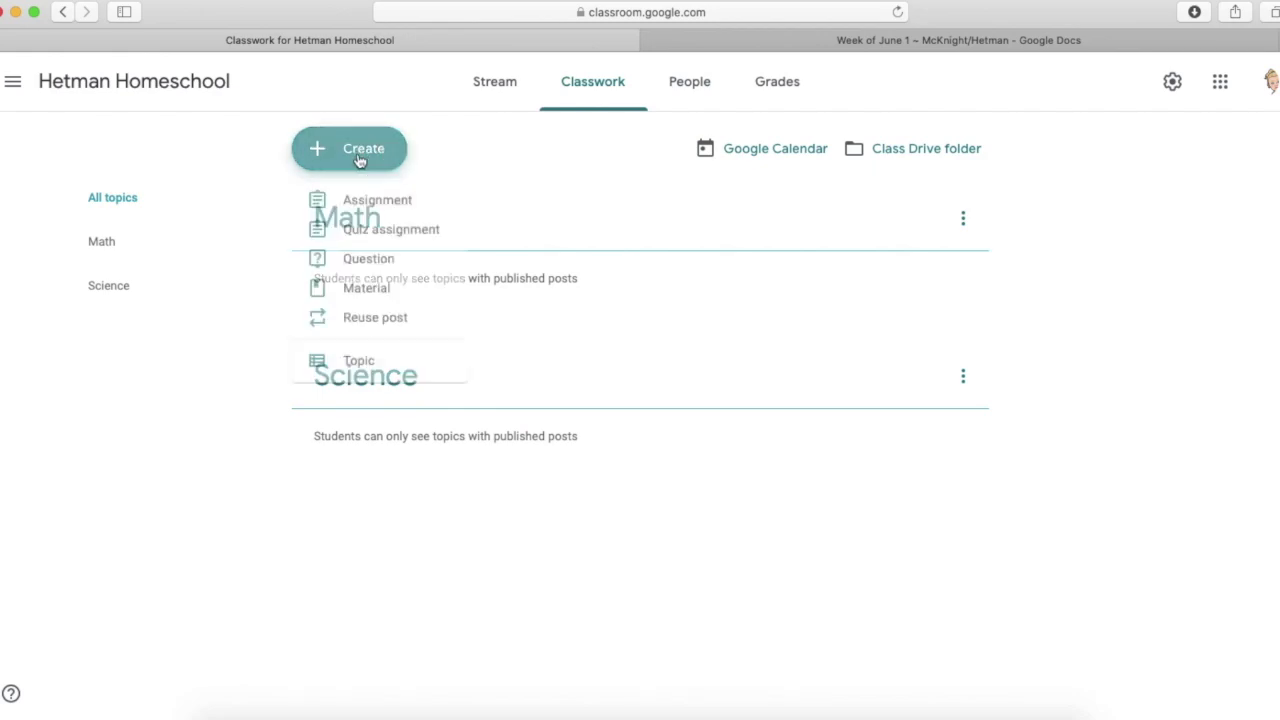
left_click(378, 360)
type("Language A")
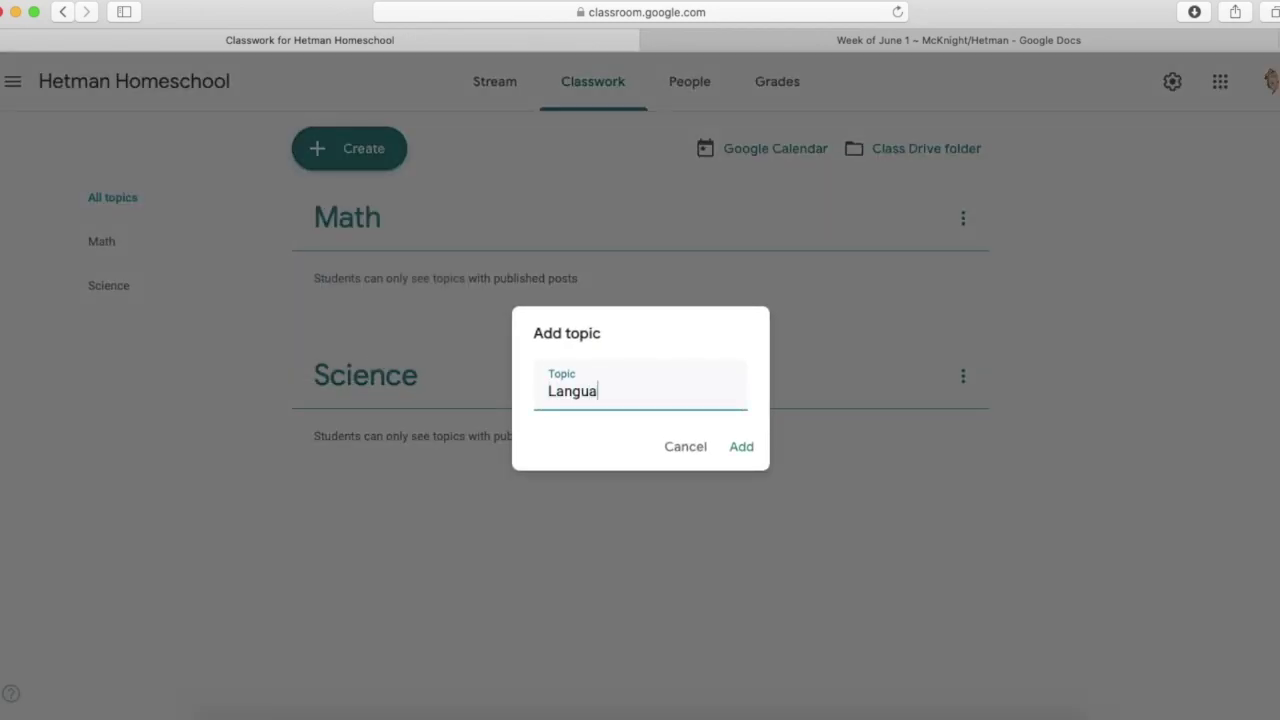
type("rts")
left_click(748, 449)
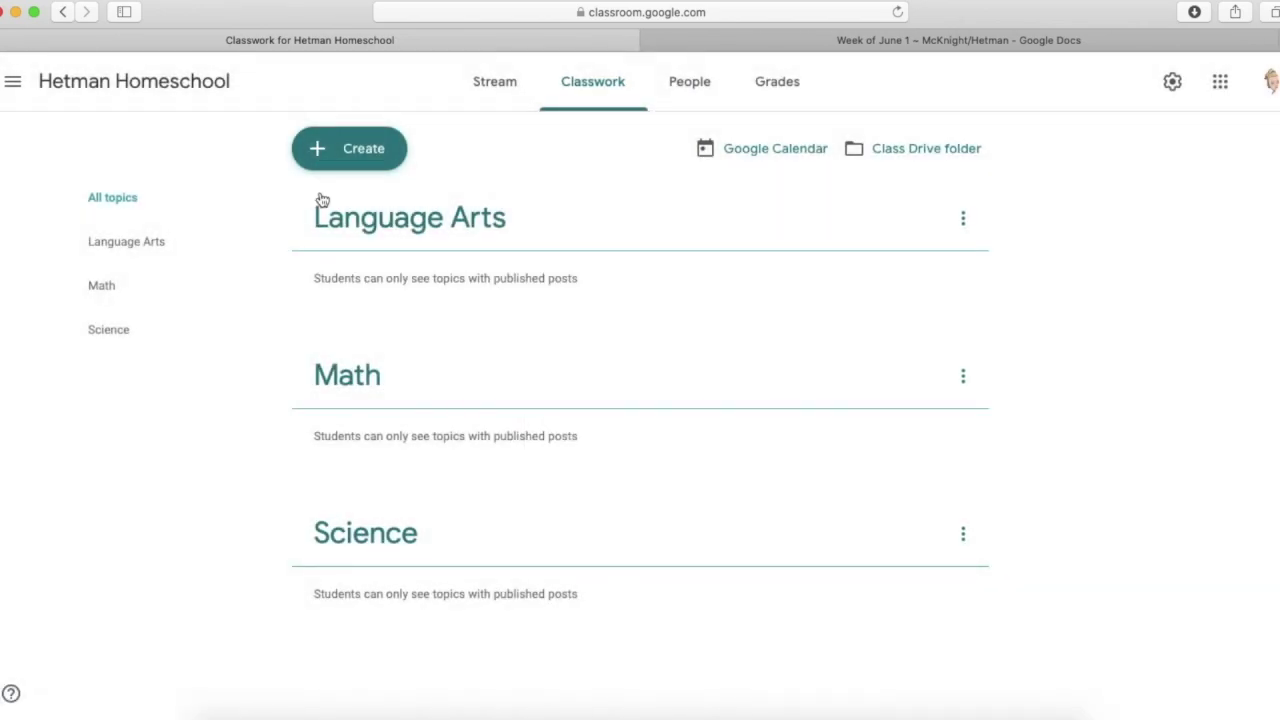
left_click(322, 162)
left_click(389, 363)
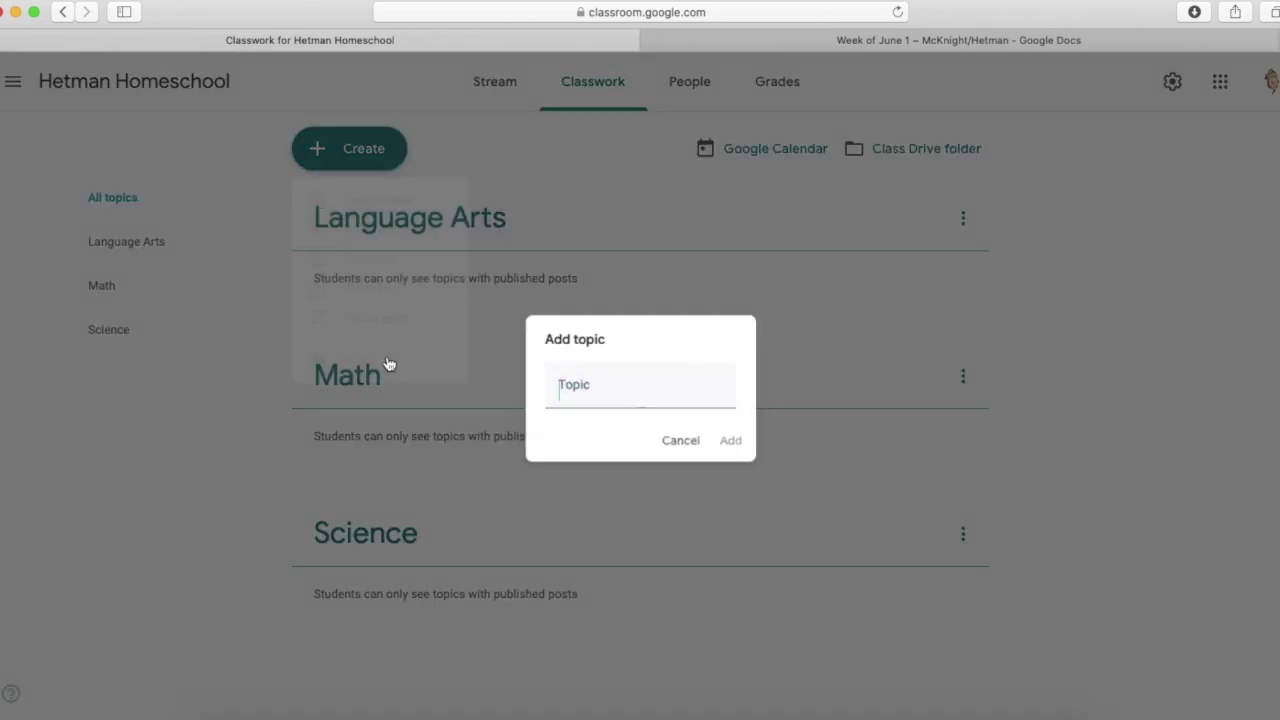
type("Social Studies")
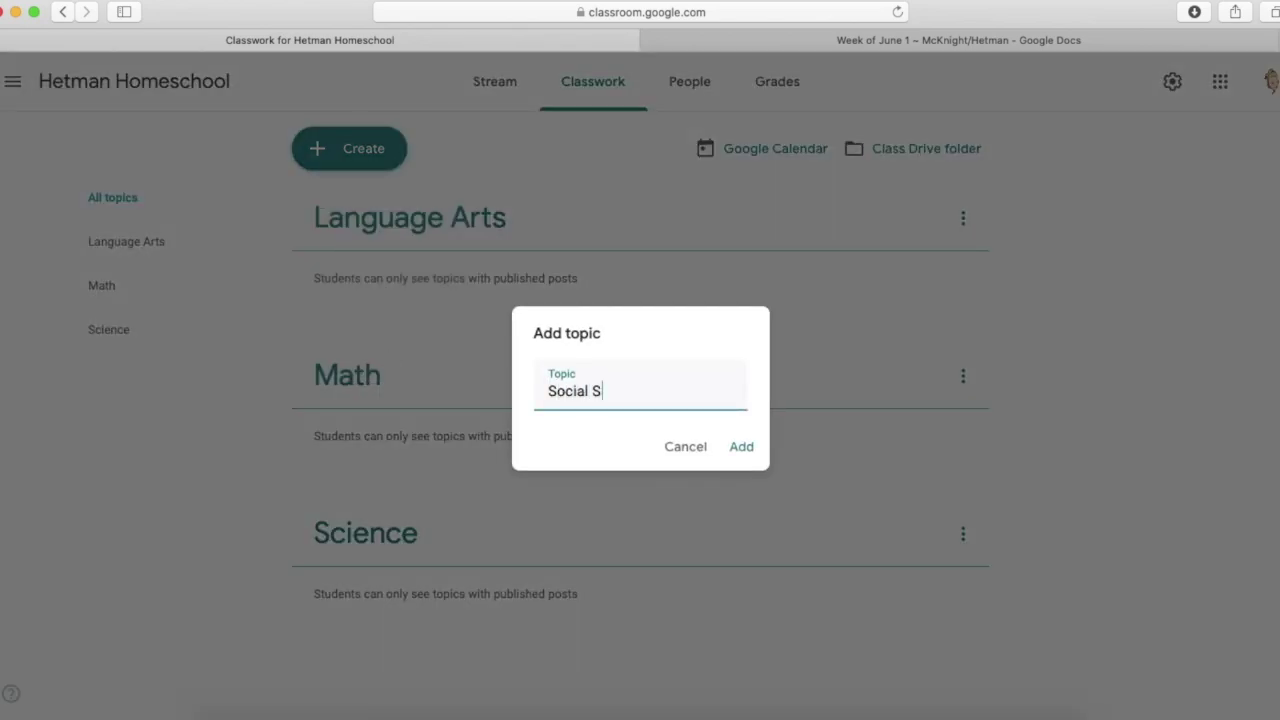
left_click(736, 448)
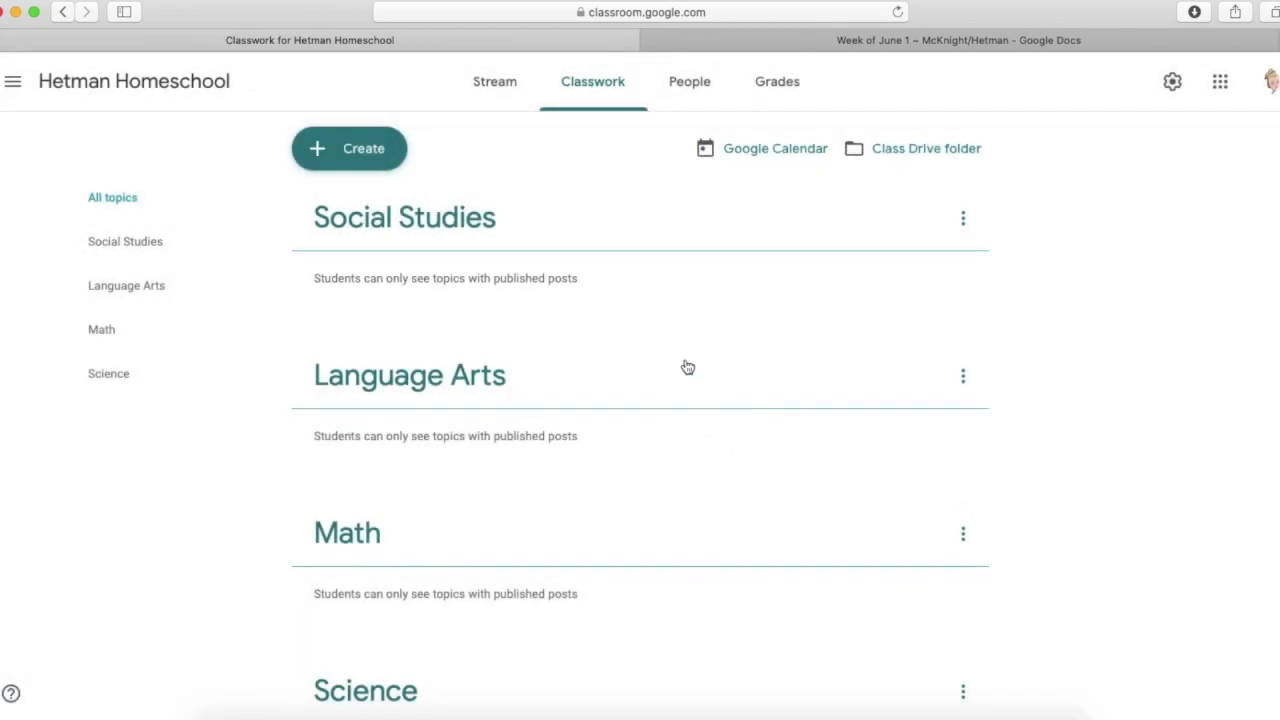
left_click(332, 141)
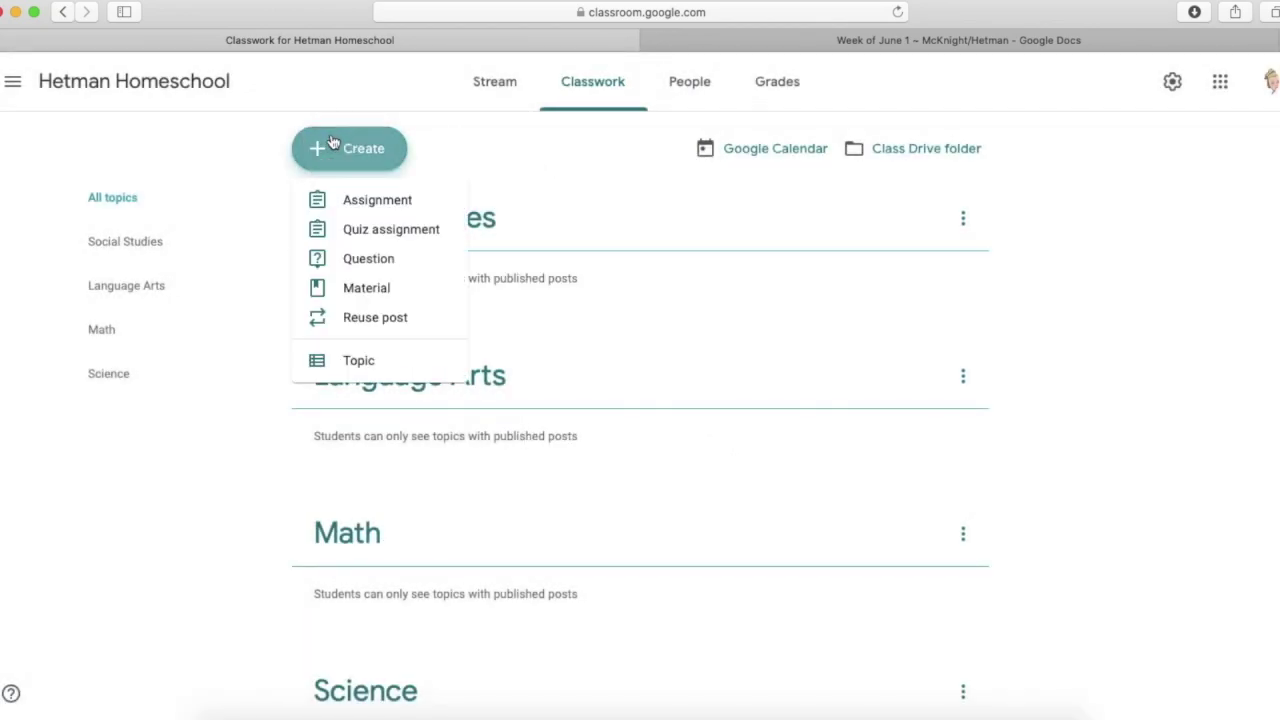
- Start assignment 'Ohio Studies Weekly #43' with reading instructions plus username and password lines
left_click(358, 200)
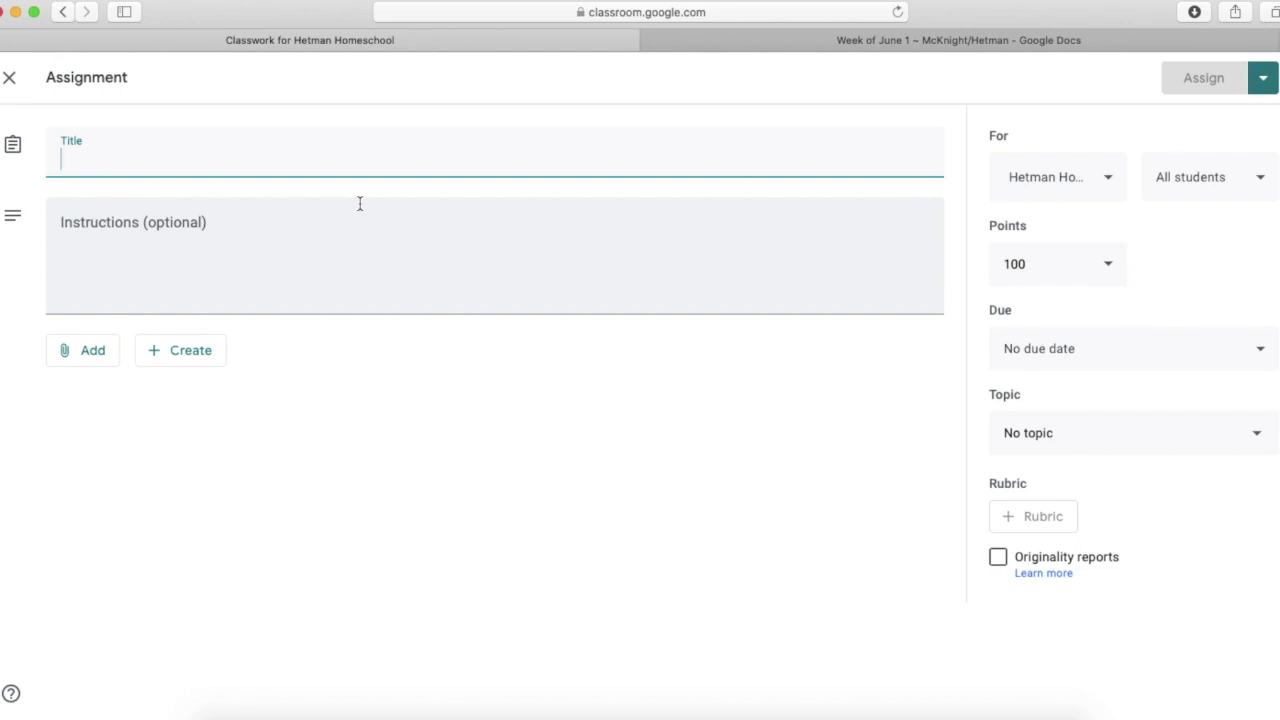
type("Ohio Stu")
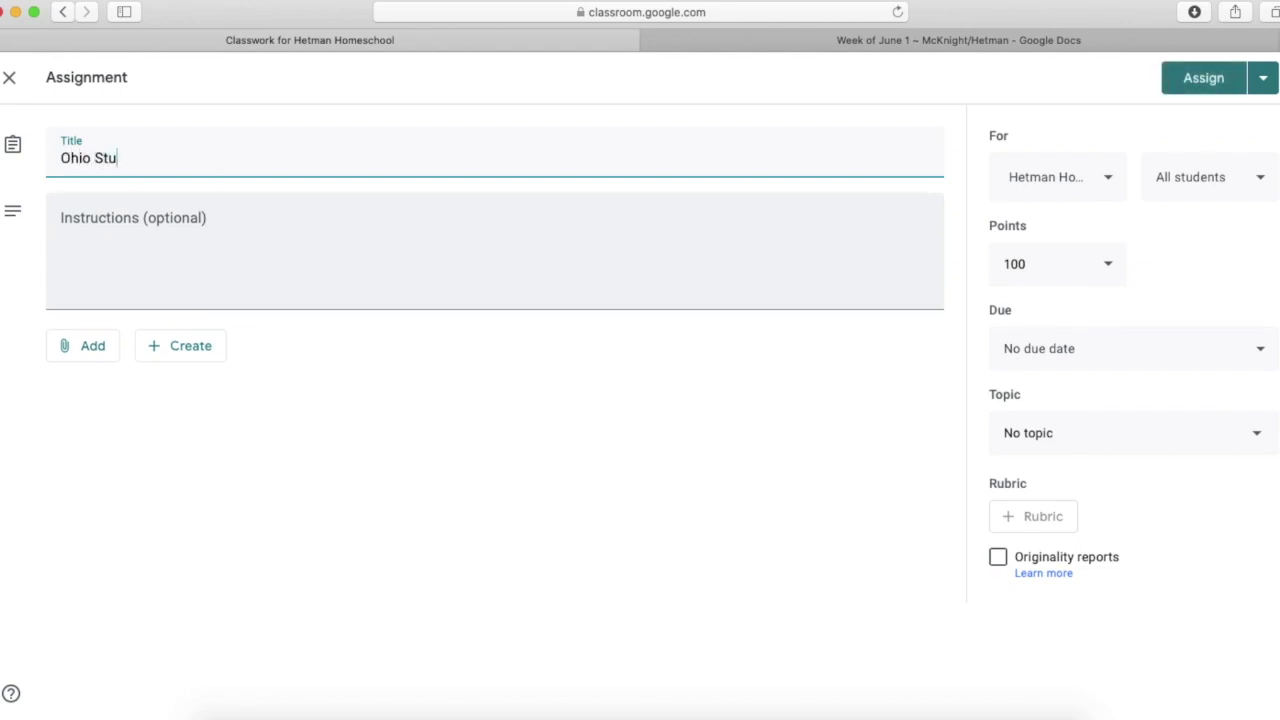
type("dies Weekly #43")
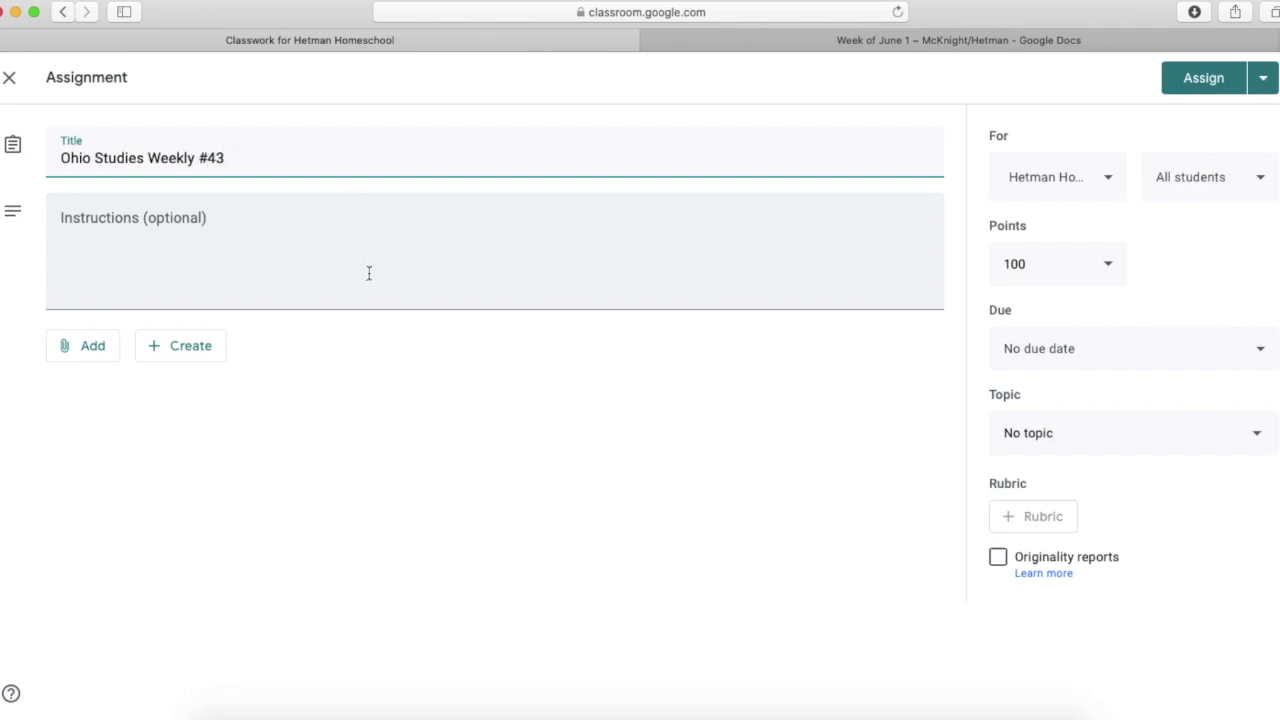
left_click(366, 271)
type("Visit the attached website to reads th")
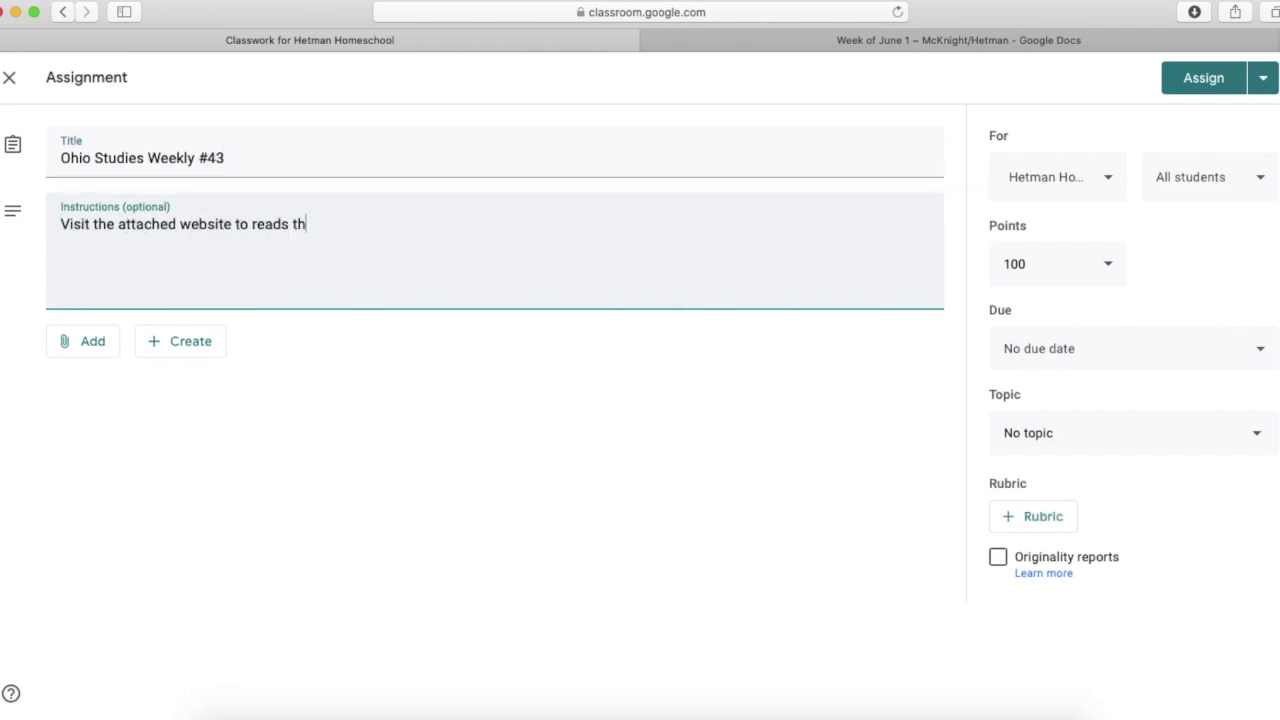
type("is week's articles.")
key("Return")
key("Return")
type("Username: your school email")
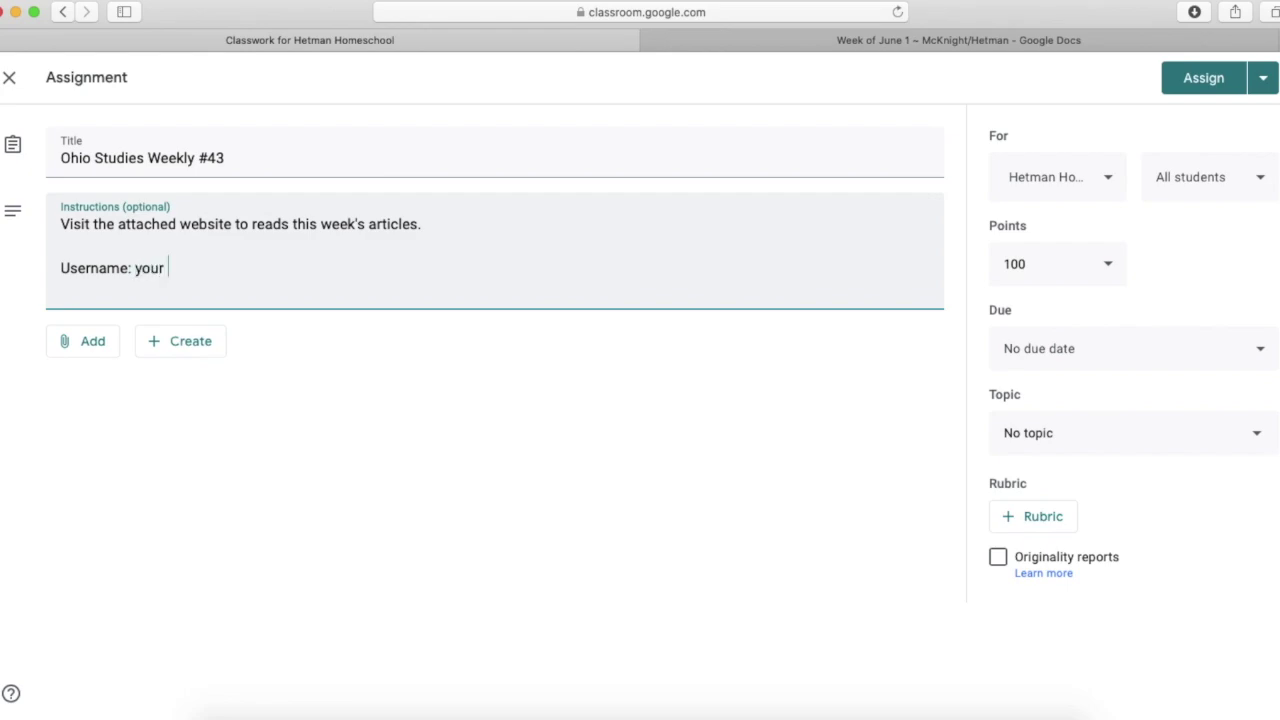
key("Return")
type("Password: 1234")
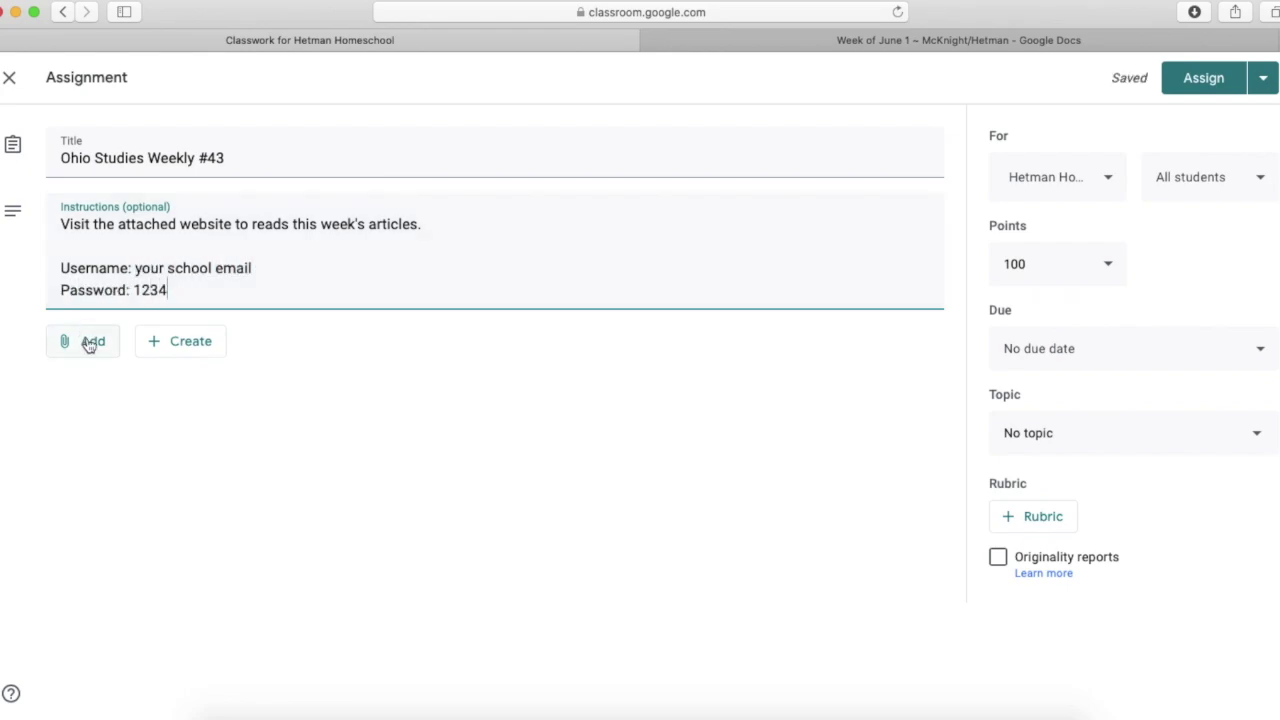
- Attach the Ohio Studies Weekly website link and clear the default 100 points
left_click(88, 342)
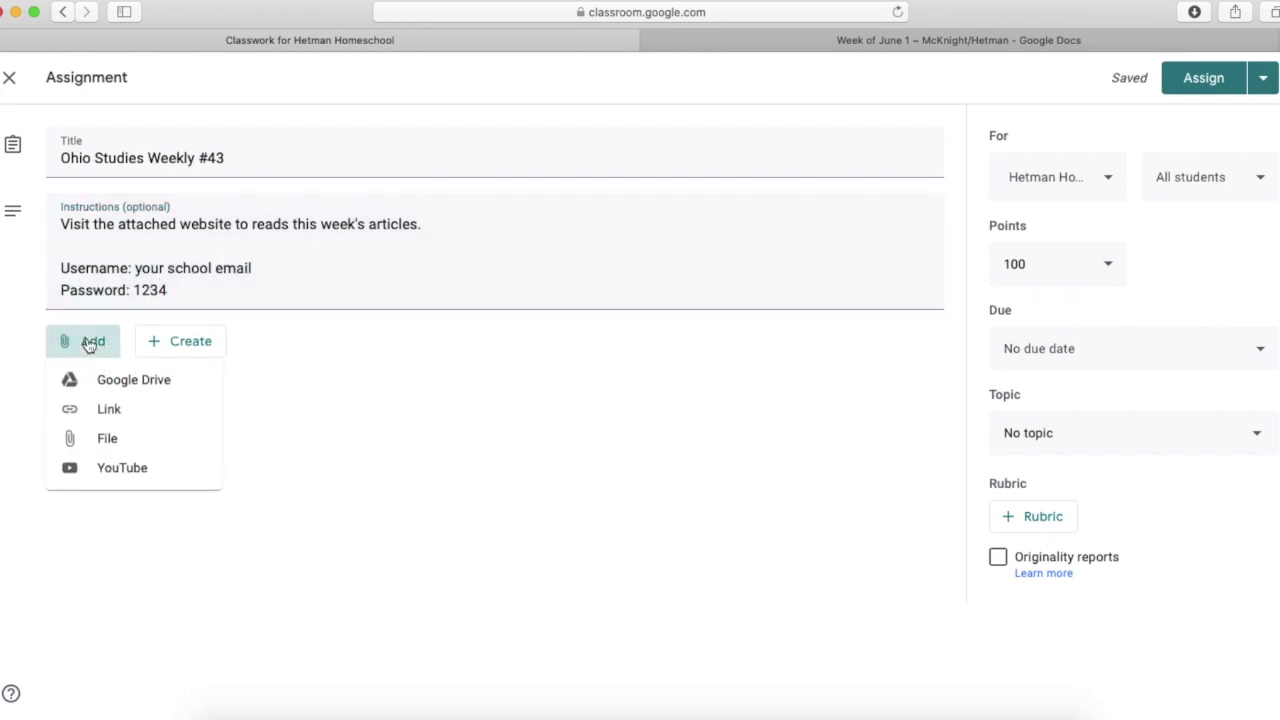
left_click(97, 409)
type("www.ohio")
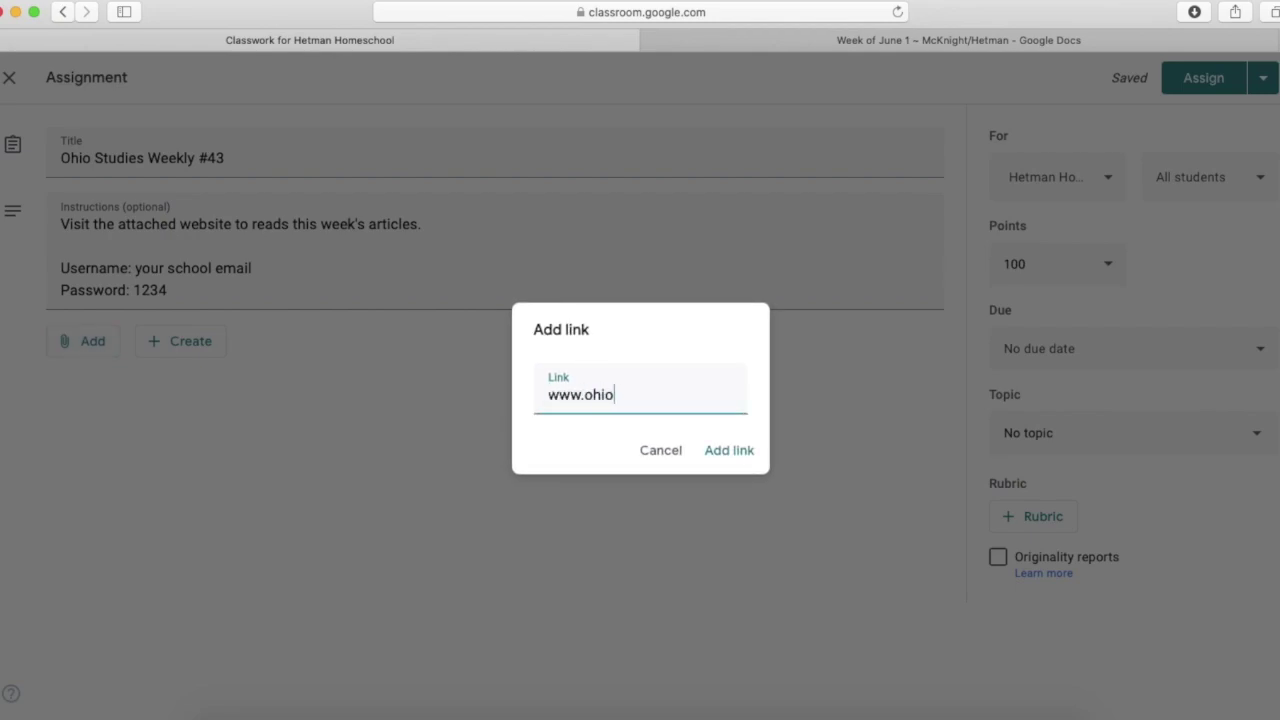
type("studeiesweekly.com")
left_click(752, 452)
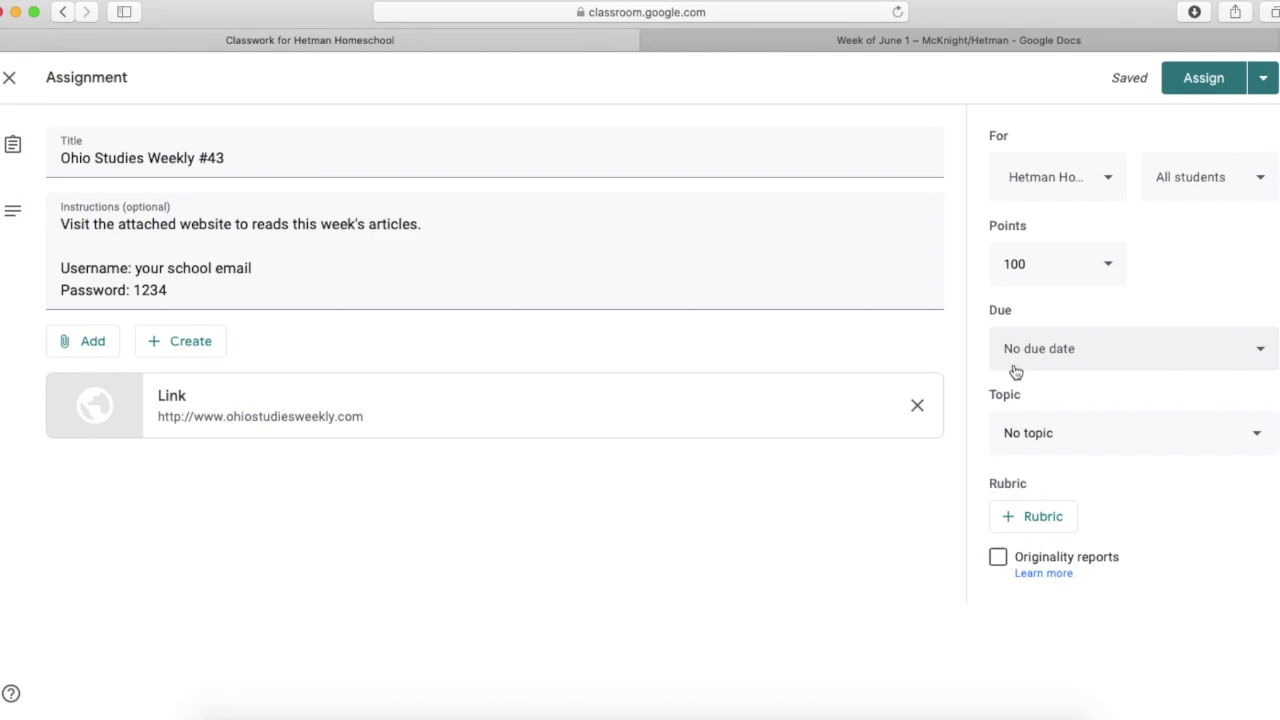
double_click(1014, 263)
key("BackSpace")
- Give the assignment 10 points, due Sunday June 7 at 5:00 PM
type("10")
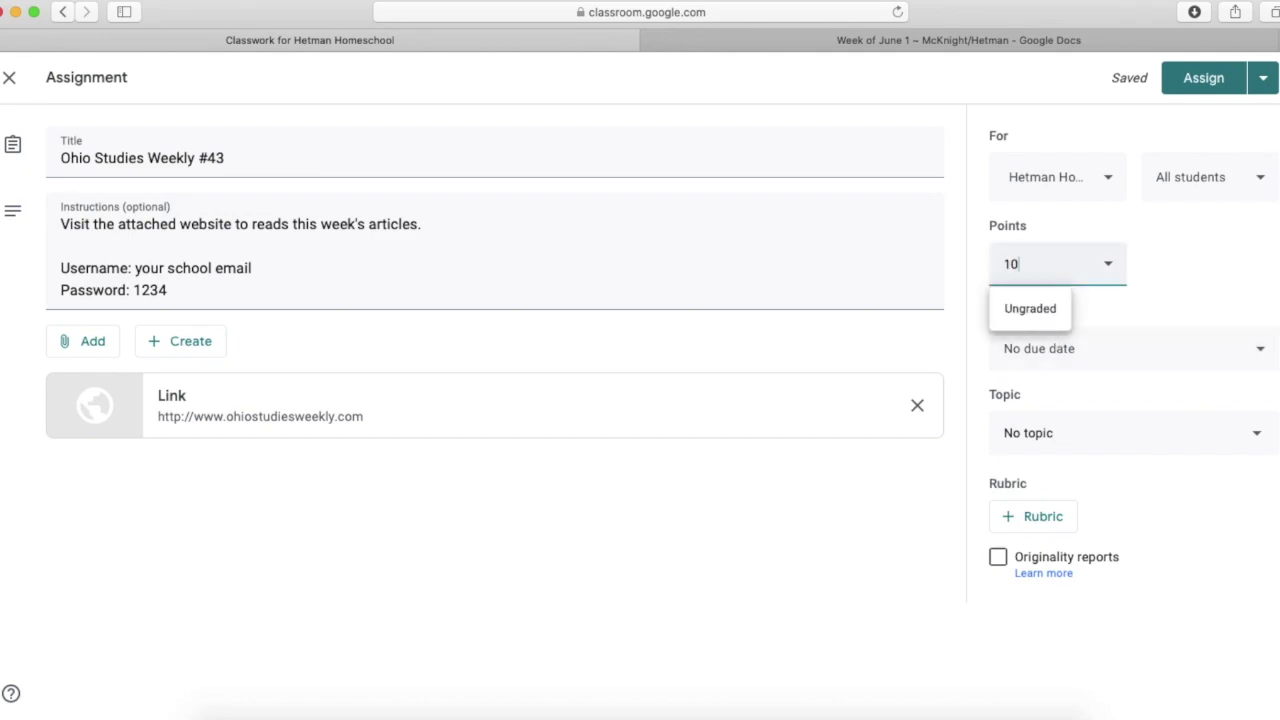
left_click(1198, 345)
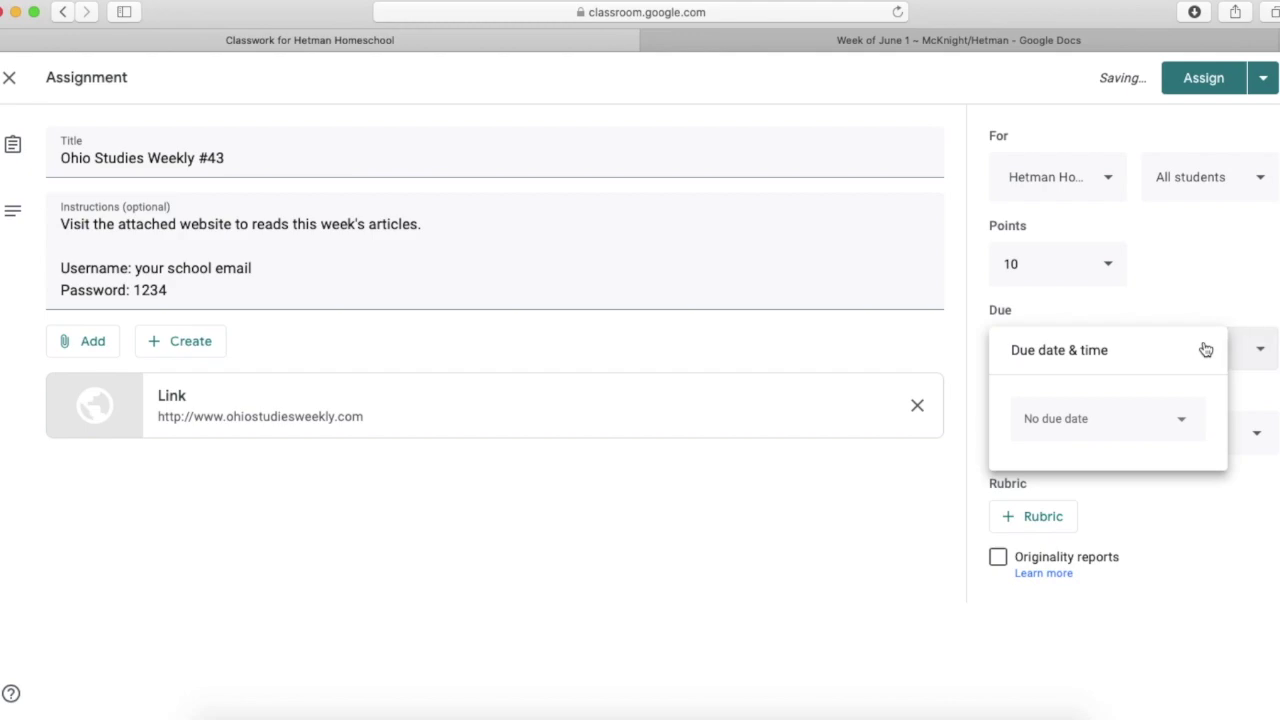
left_click(1146, 412)
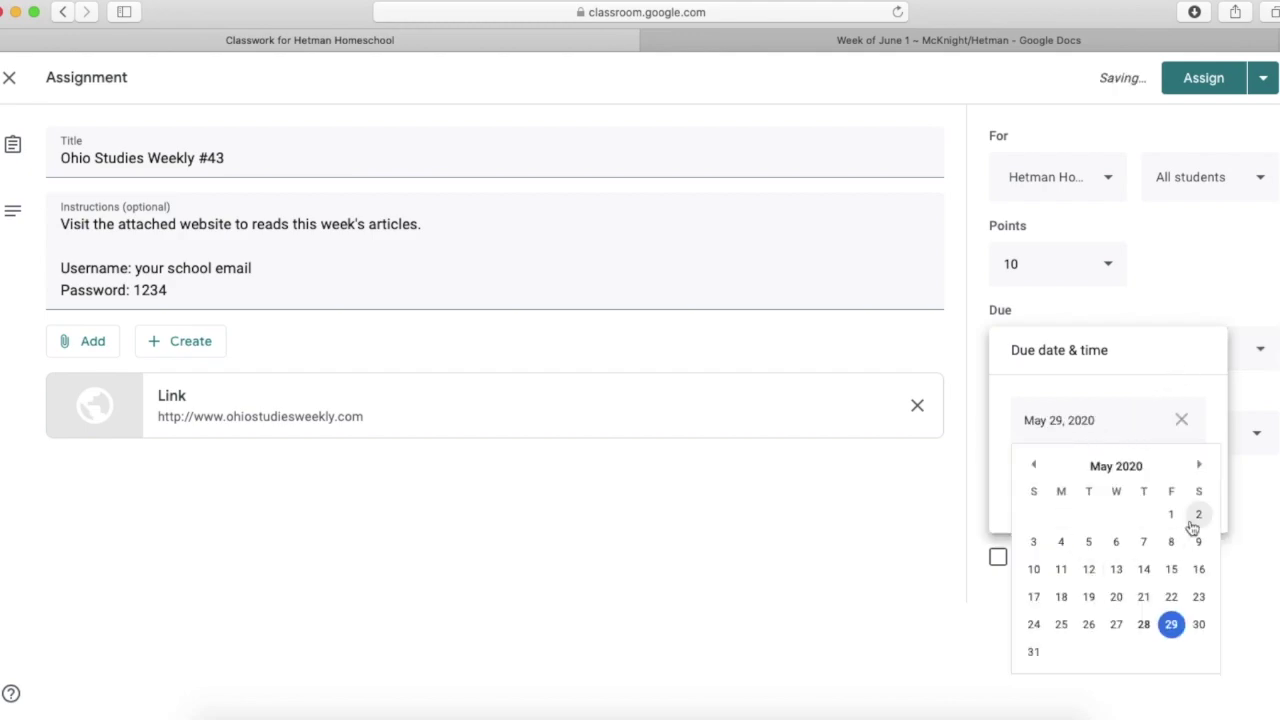
left_click(1199, 464)
left_click(1034, 541)
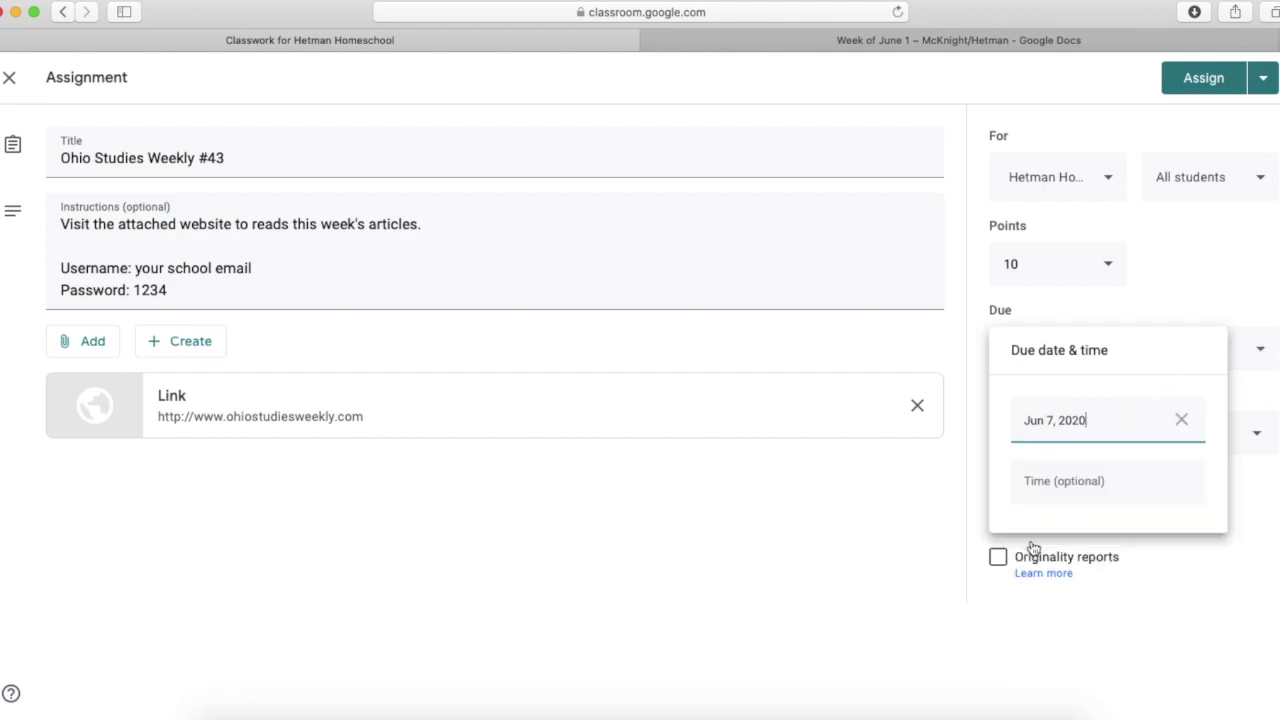
left_click(1120, 484)
type("5pm")
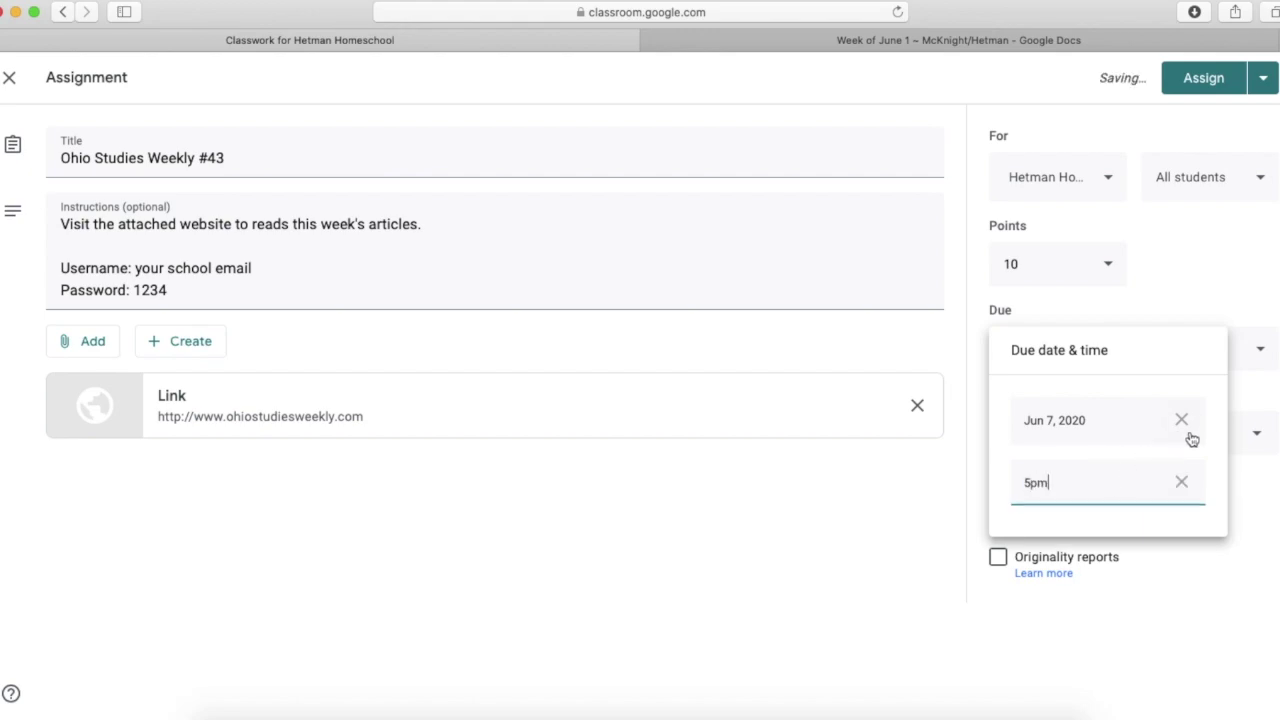
key("Return")
left_click(1263, 262)
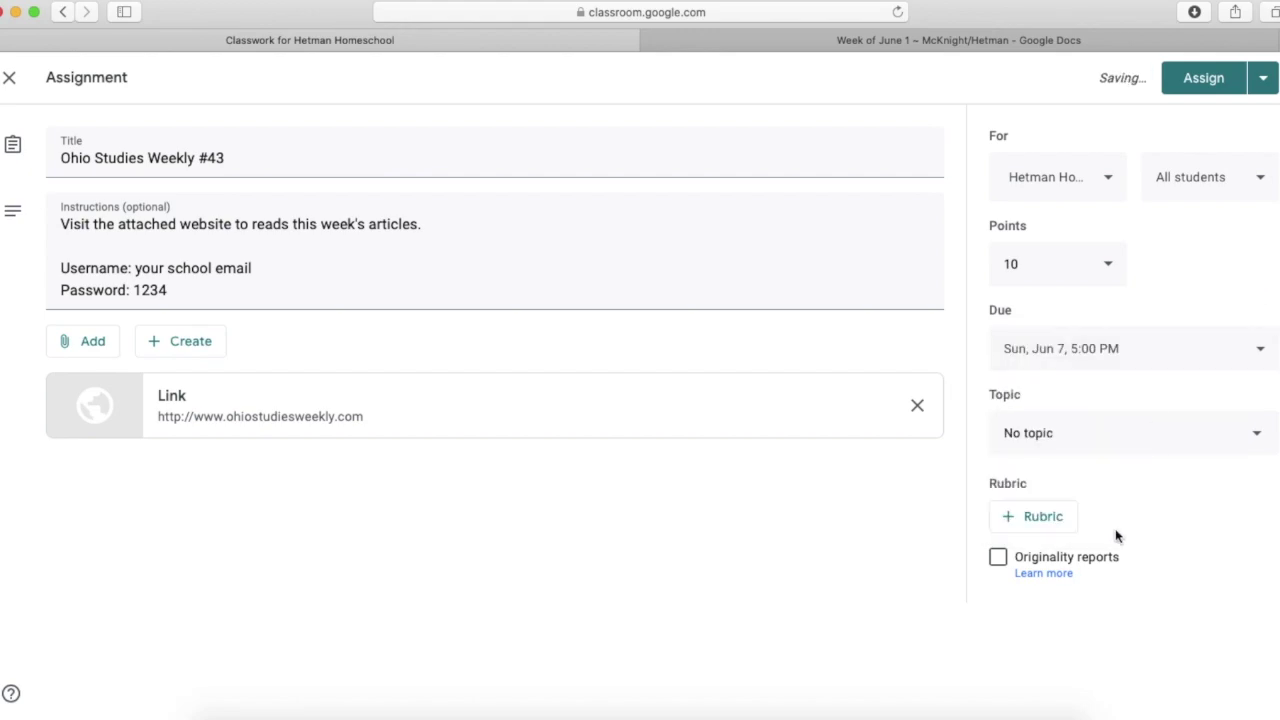
- File it under Social Studies and assign it to the class
left_click(1053, 447)
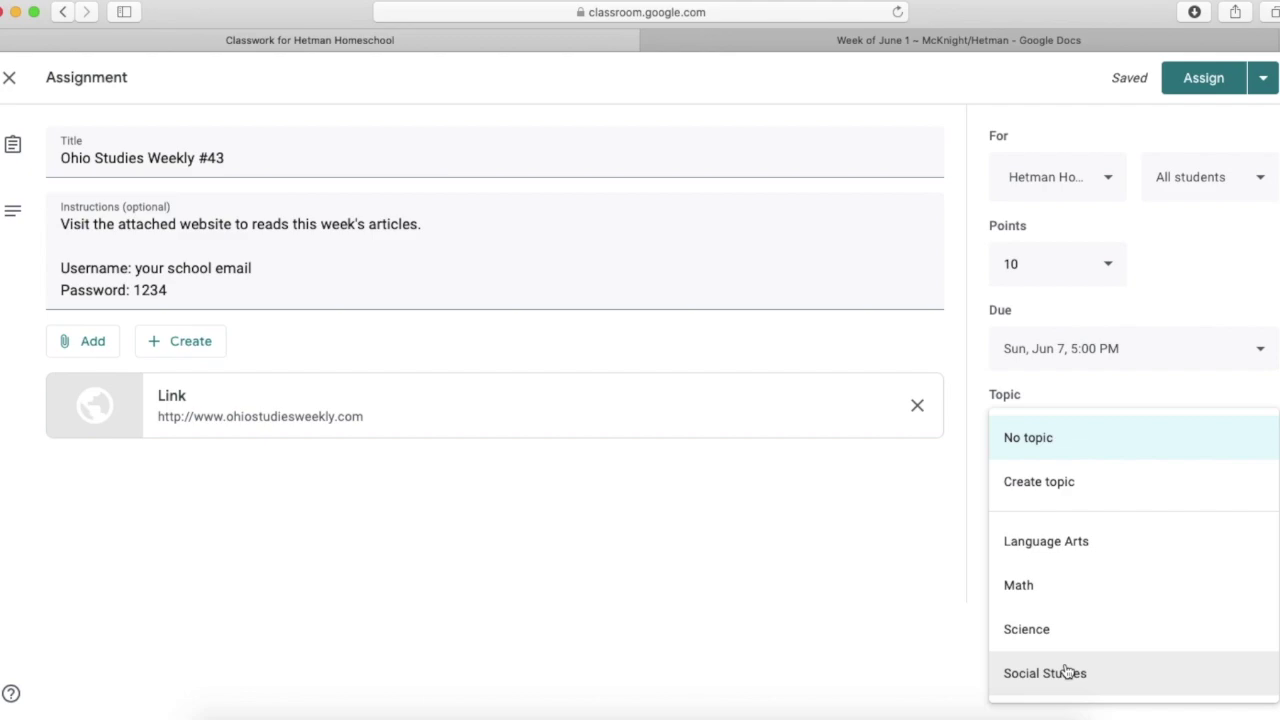
left_click(1067, 671)
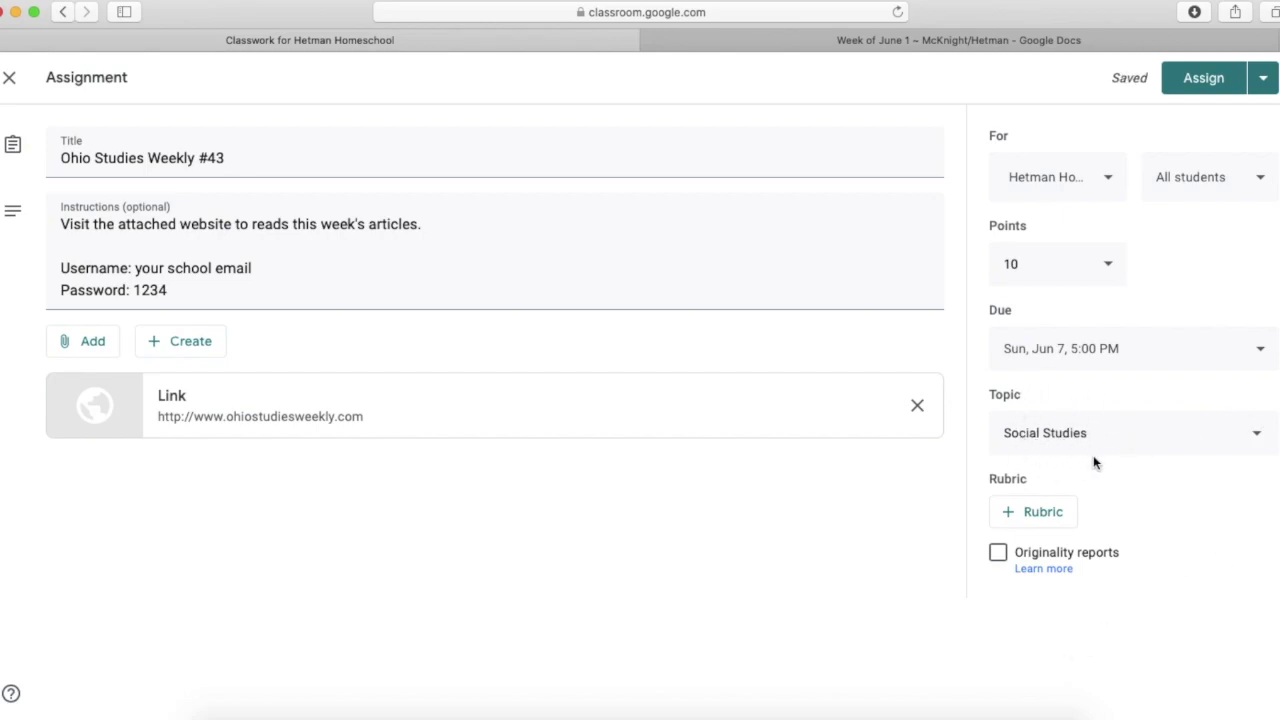
left_click(1216, 80)
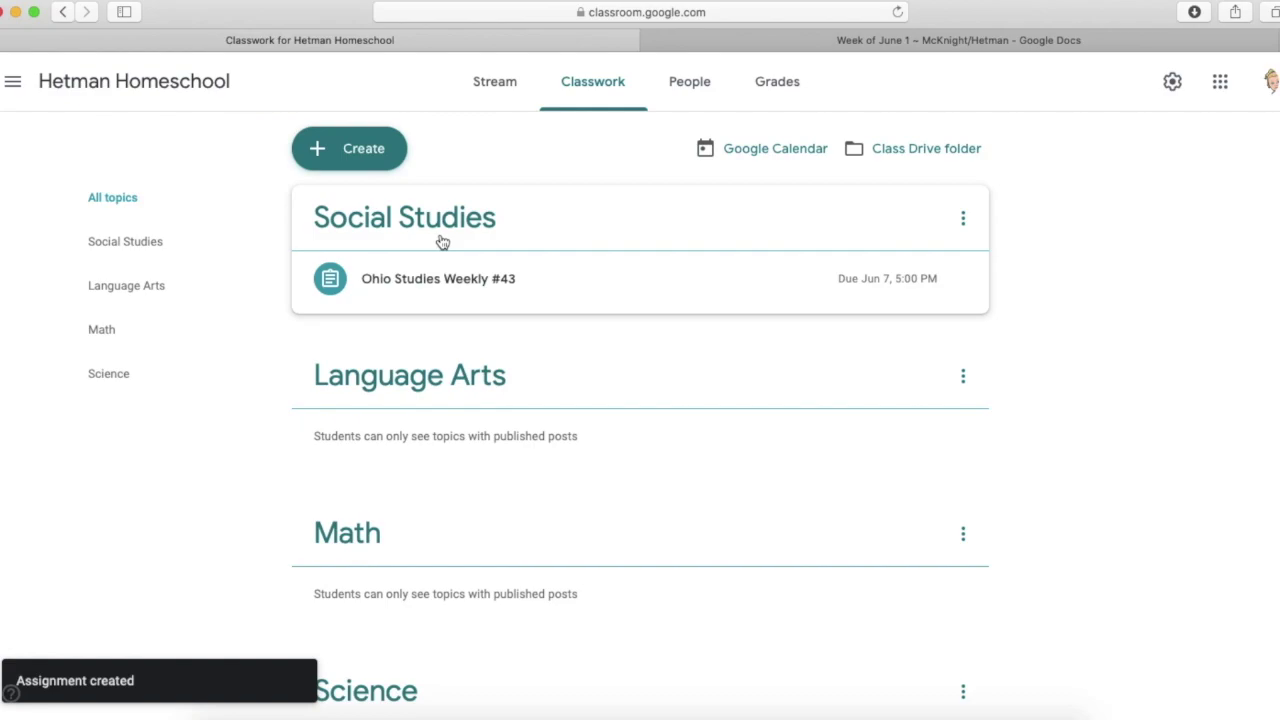
- Create assignment 'Pearson Practice Buddy Topic 11-3' with three lines of Pearson Realize login instructions
left_click(381, 151)
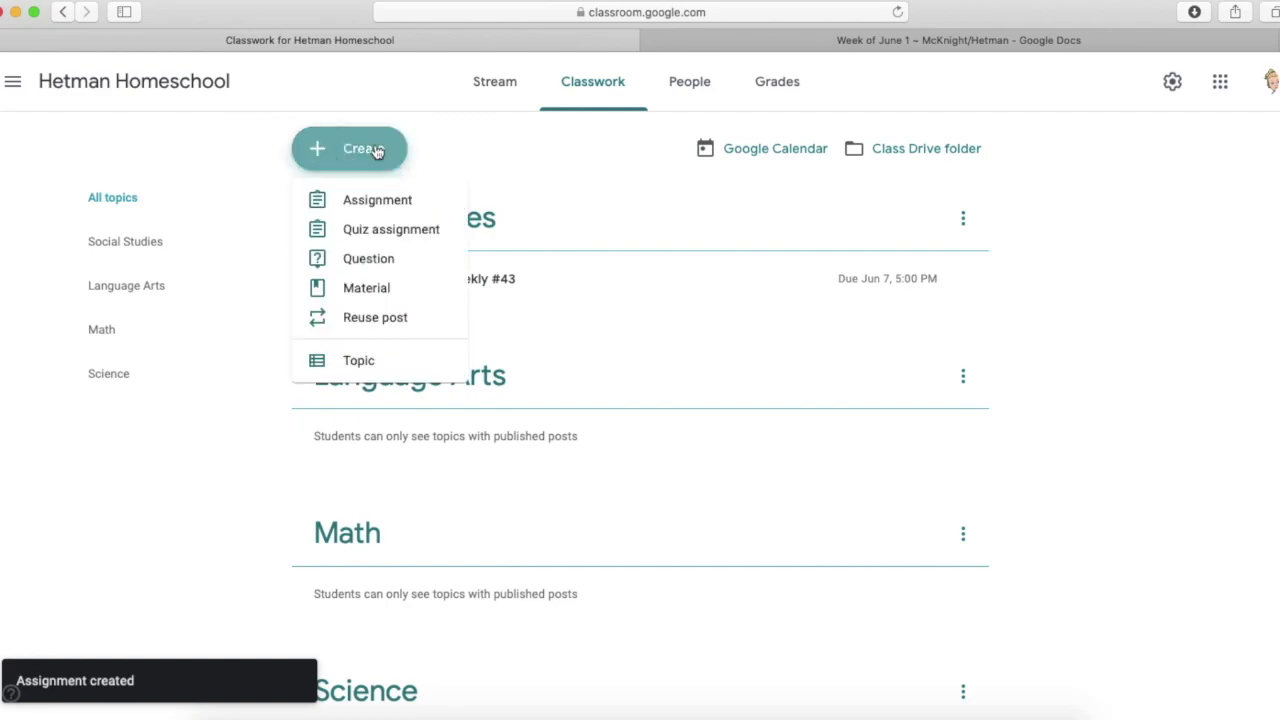
left_click(387, 203)
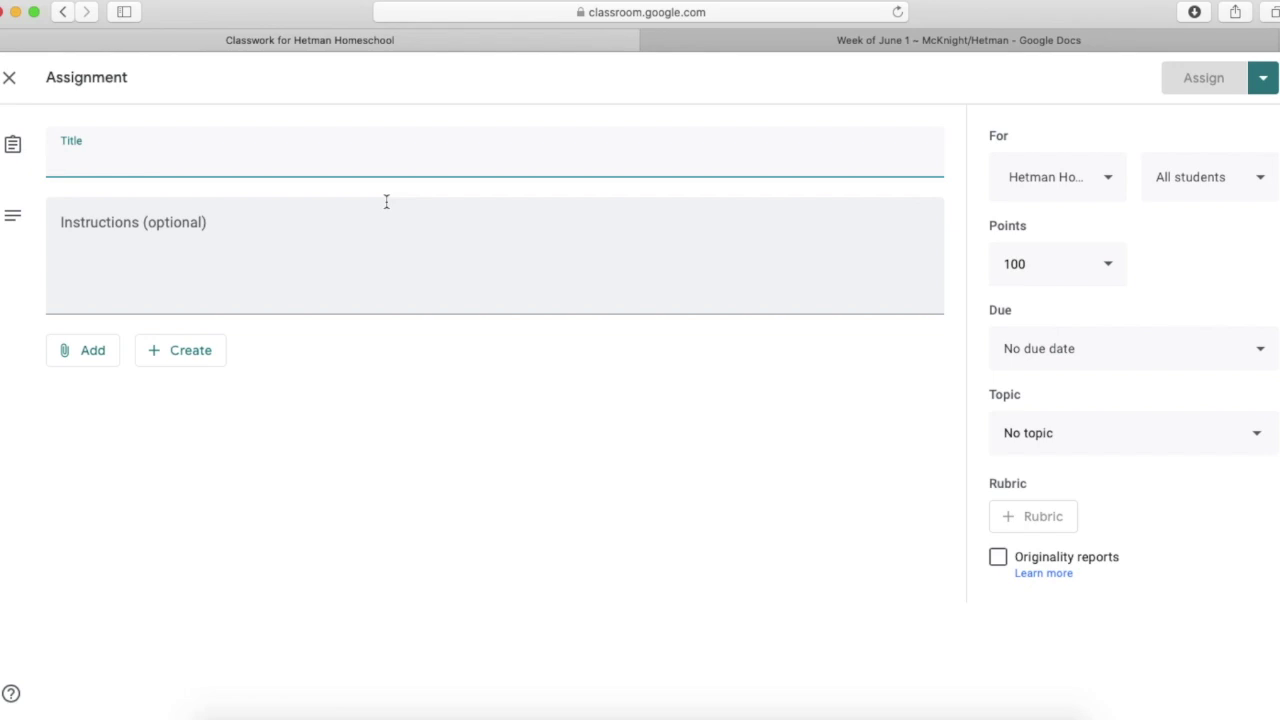
type("Pearson Practice Buddy Topic 11-3")
left_click(387, 264)
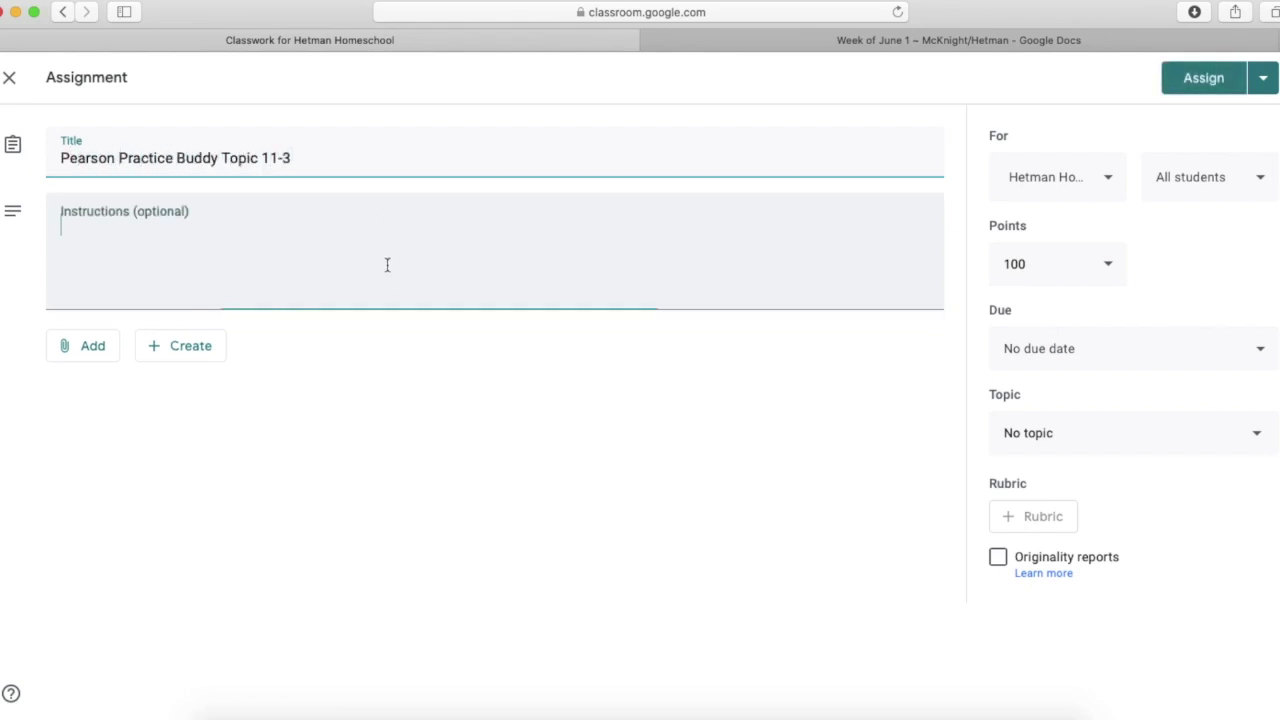
type("Log into Pearson Realize through Clever.")
key("Return")
type("Go to ")
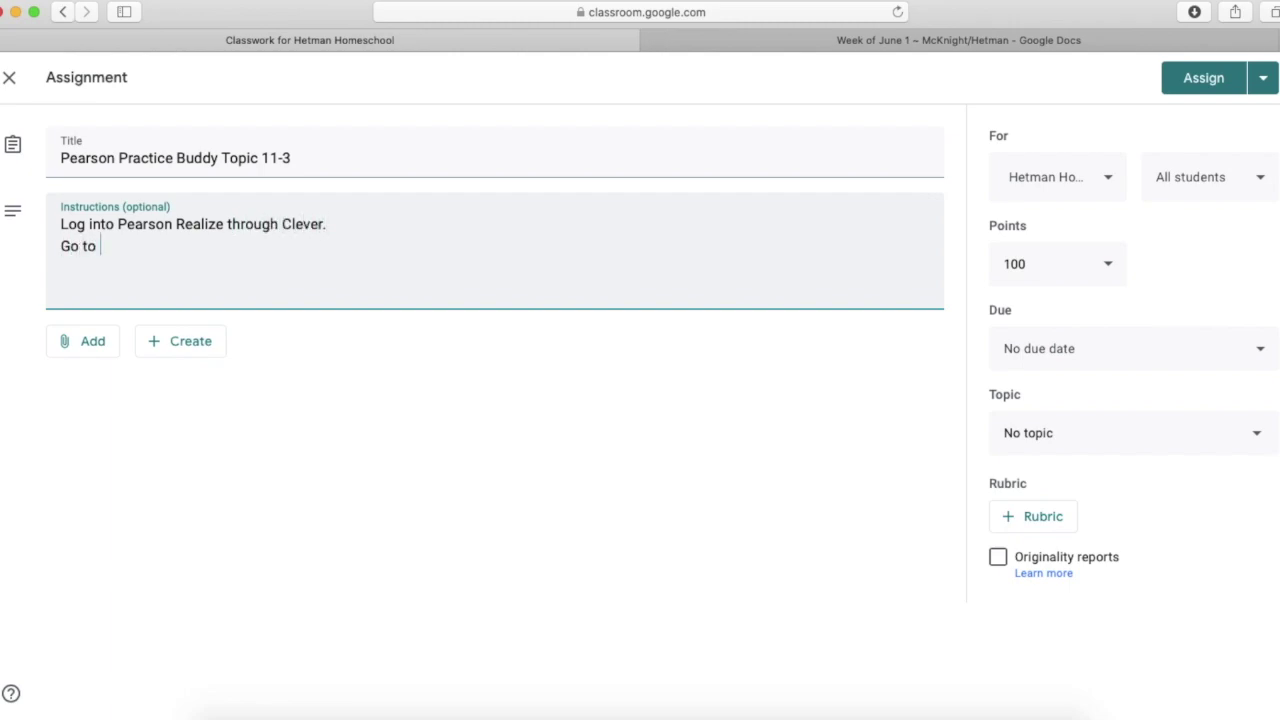
type("Assignments.")
key("Return")
type("Complete the Practice Buddy for Topic 11")
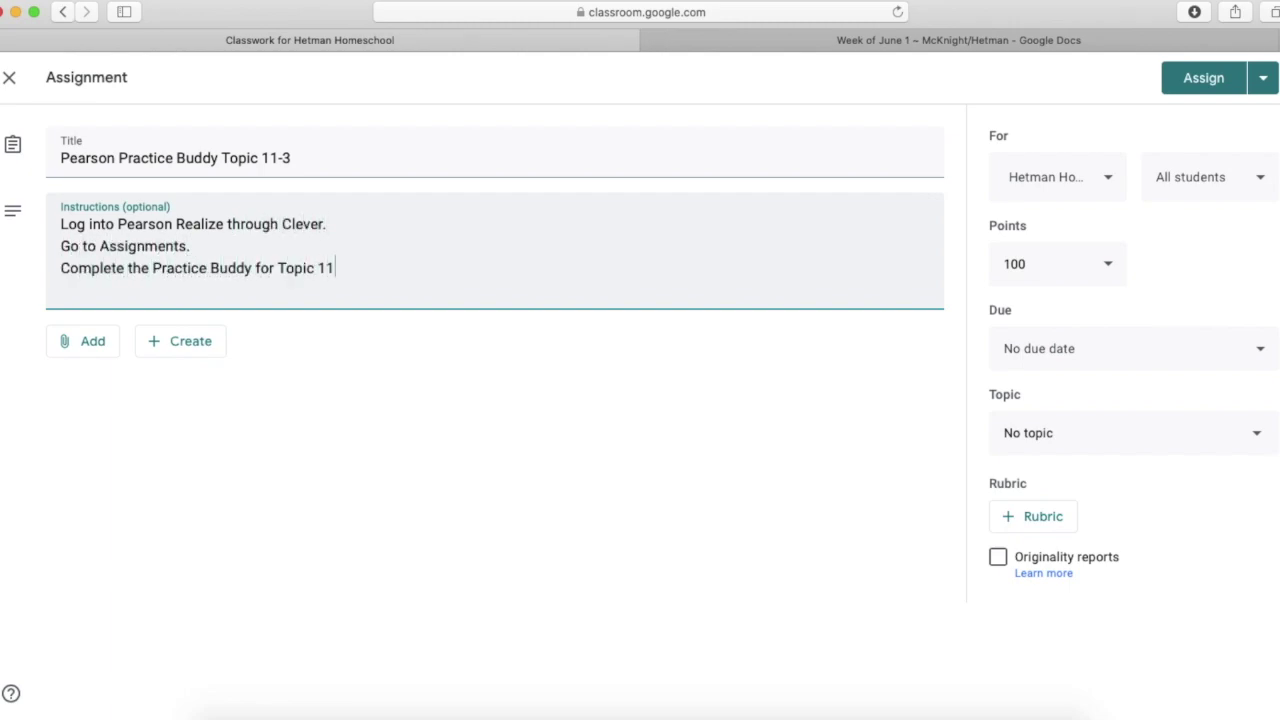
type("-3.")
- Set 12 points, due Jun 7, file under Math, and assign it
left_click(1010, 264)
type("12")
key("BackSpace")
key("BackSpace")
key("BackSpace")
key("BackSpace")
key("BackSpace")
type("12")
left_click(1040, 348)
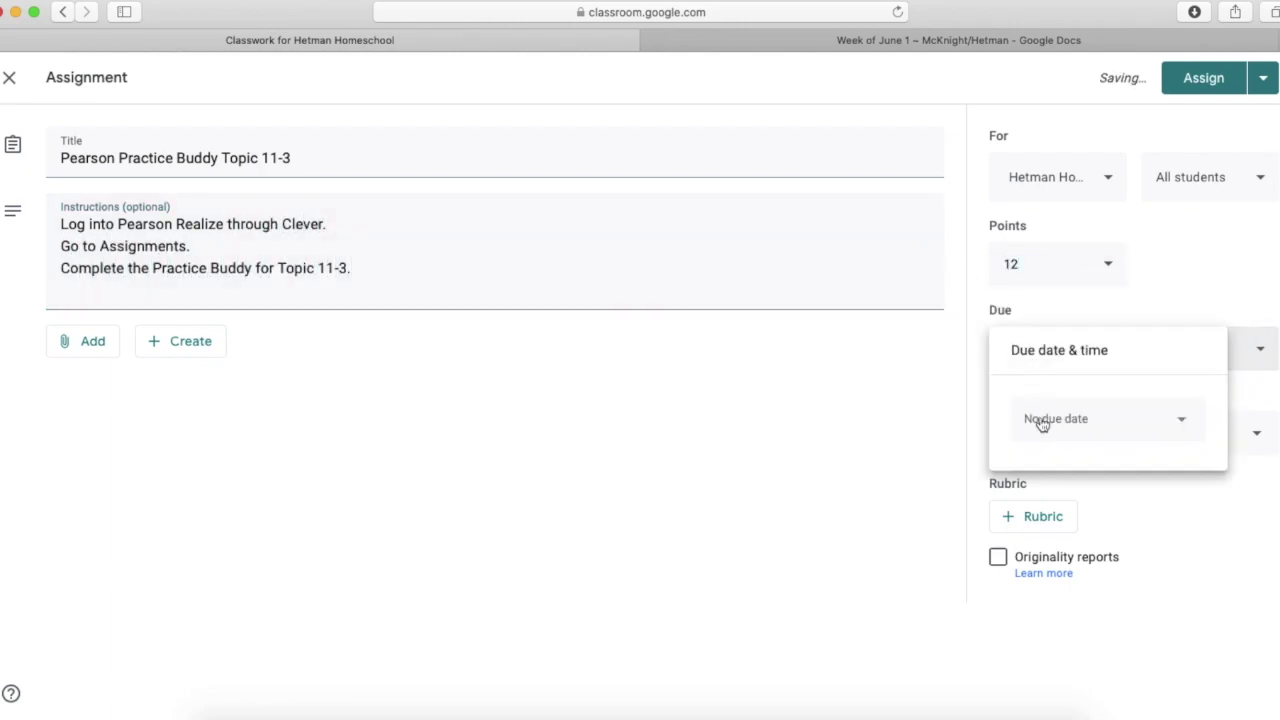
left_click(1042, 424)
left_click(1034, 537)
left_click(1094, 432)
left_click(1020, 583)
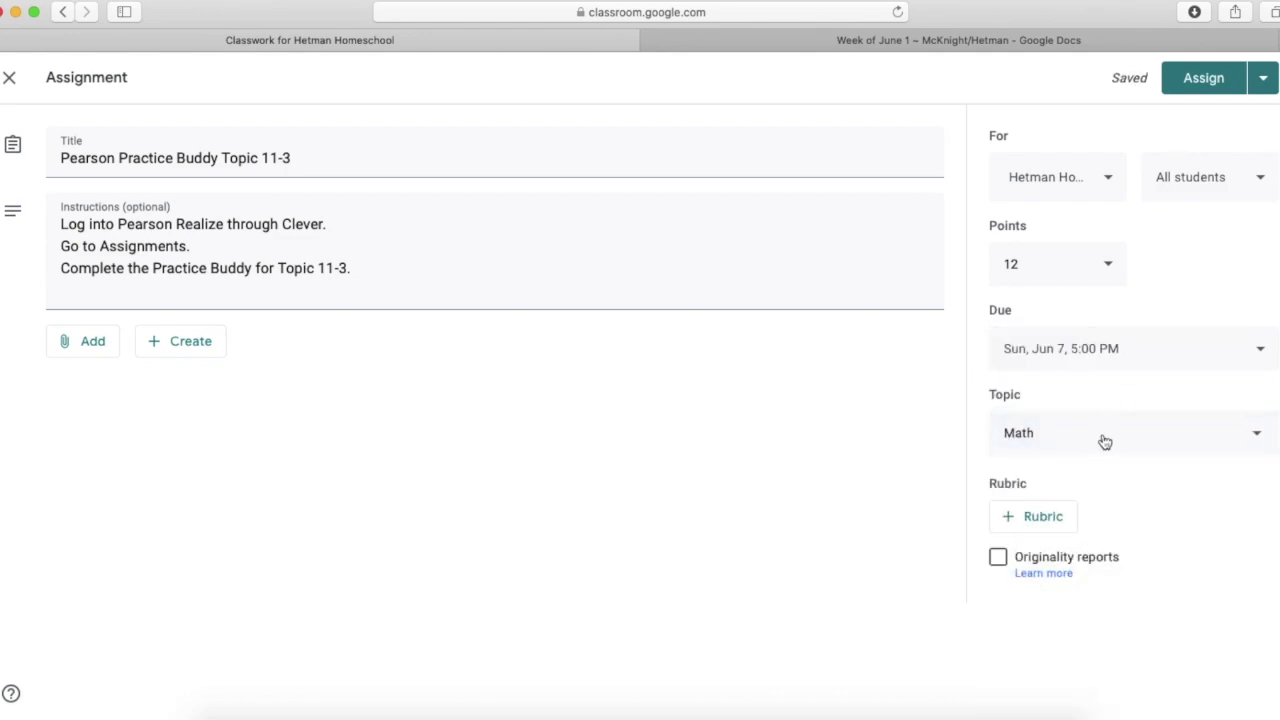
left_click(1220, 78)
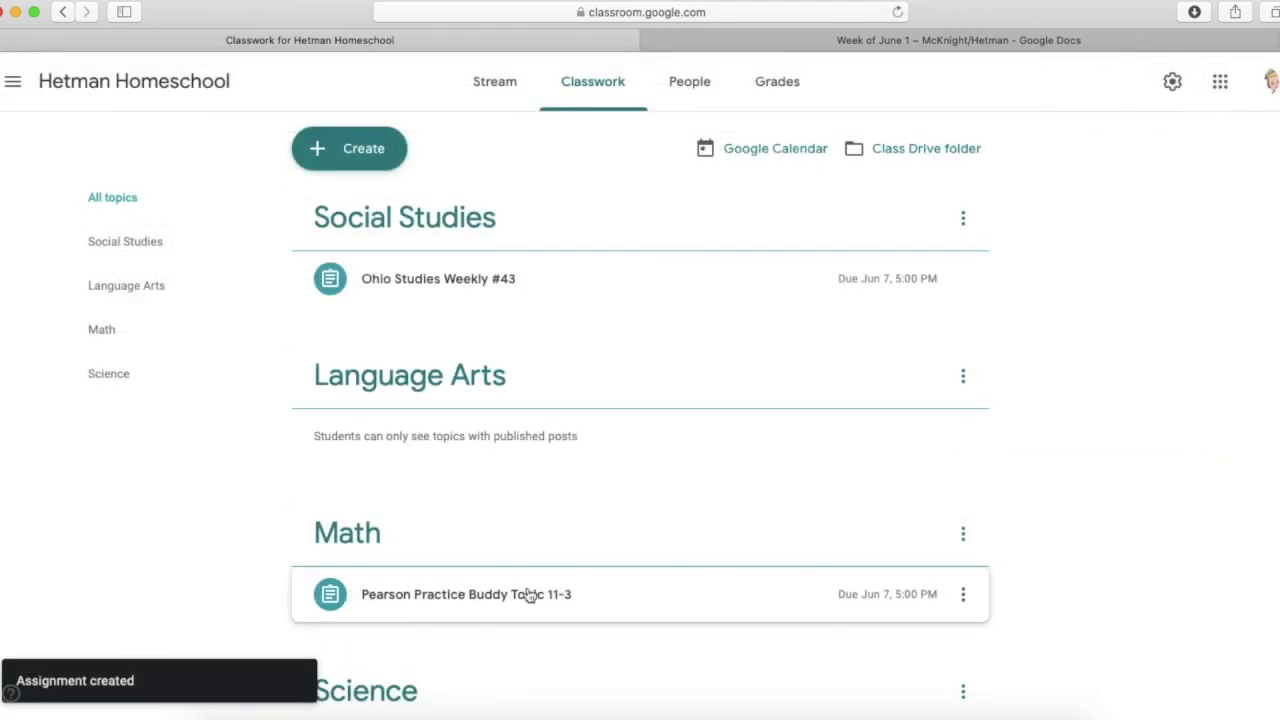
- Switch to the class Stream, open the new-post box, then return to Classwork
left_click(495, 84)
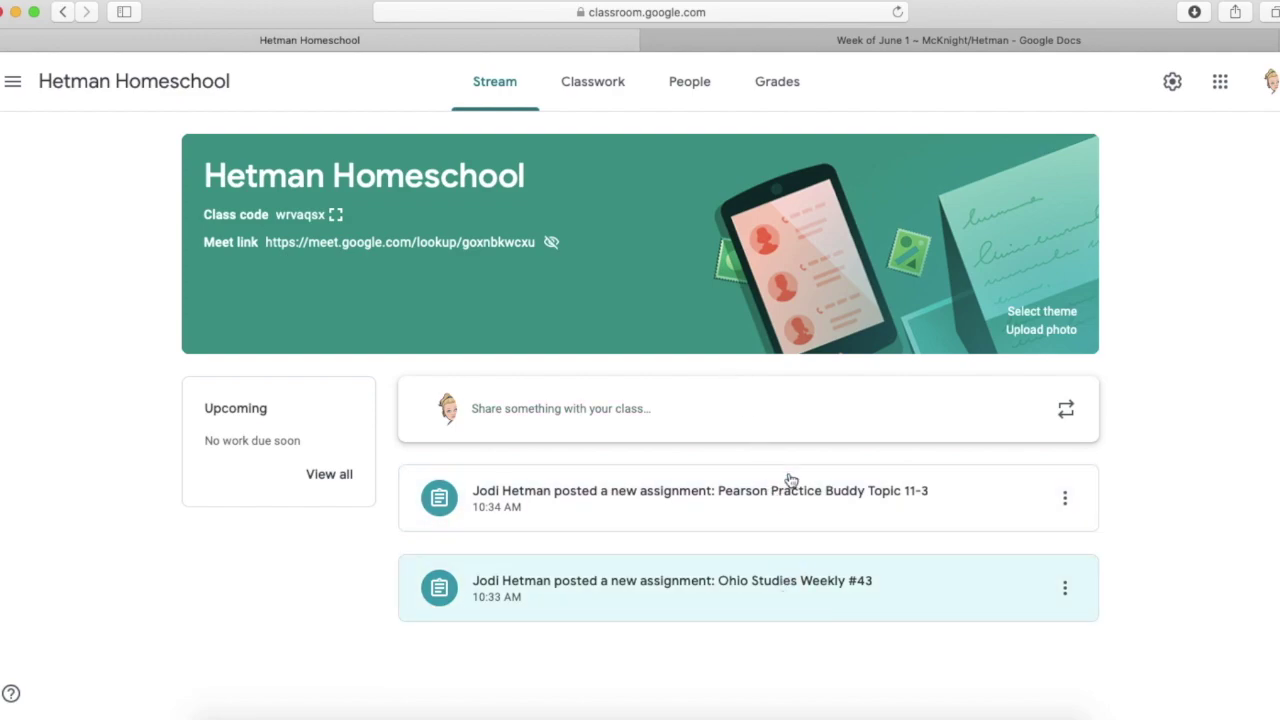
left_click(623, 410)
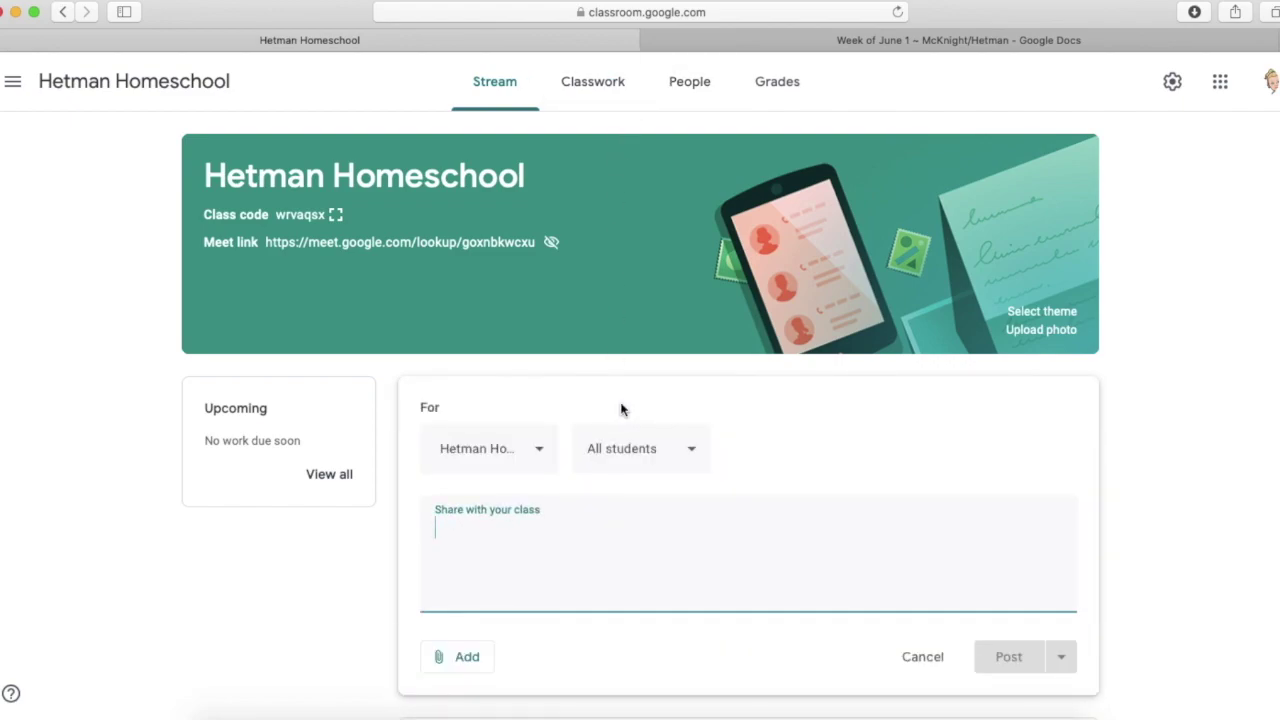
left_click(578, 88)
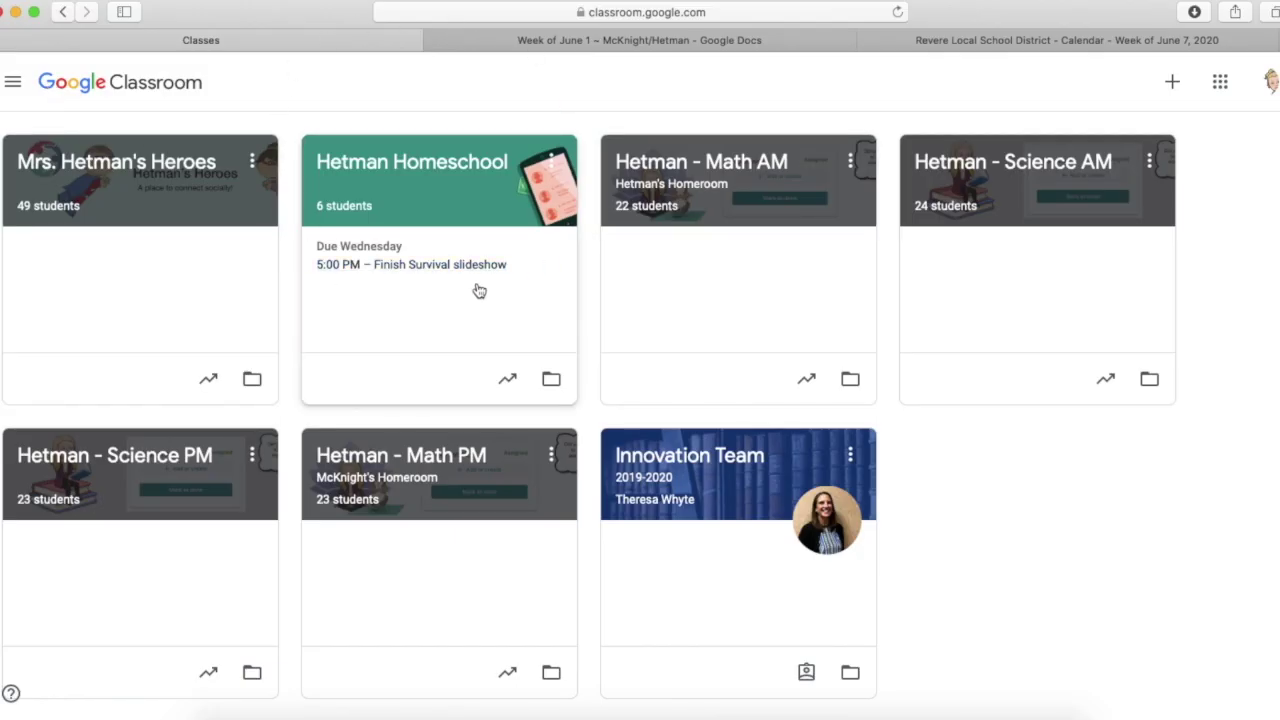
- Open To-do and filter by Hetman Homeschool, then Hetman - Math AM, then All classes
left_click(13, 82)
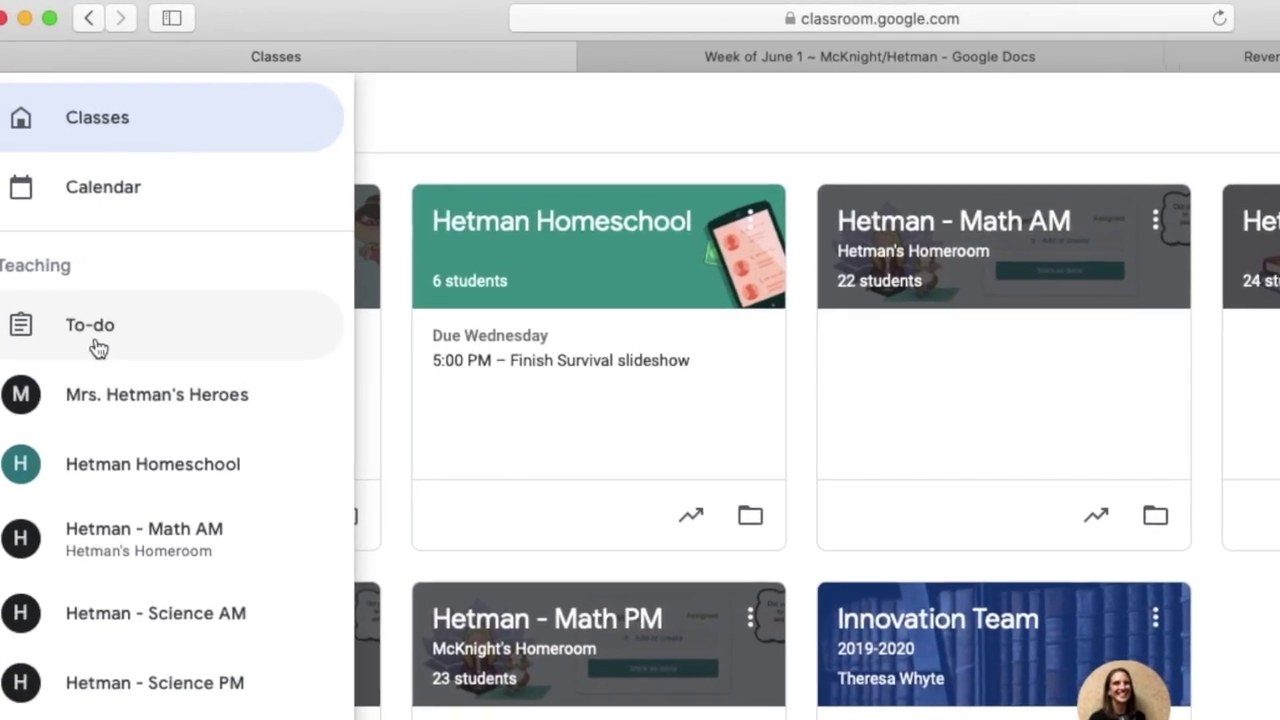
left_click(76, 277)
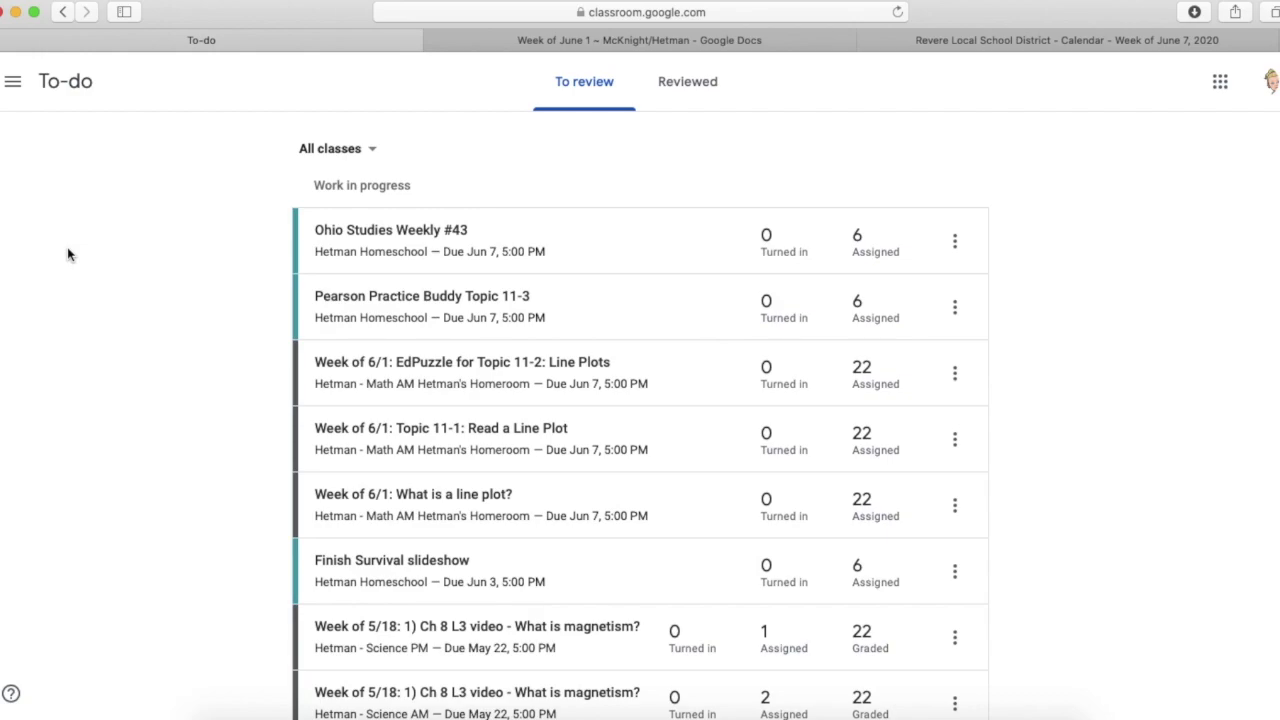
left_click(367, 152)
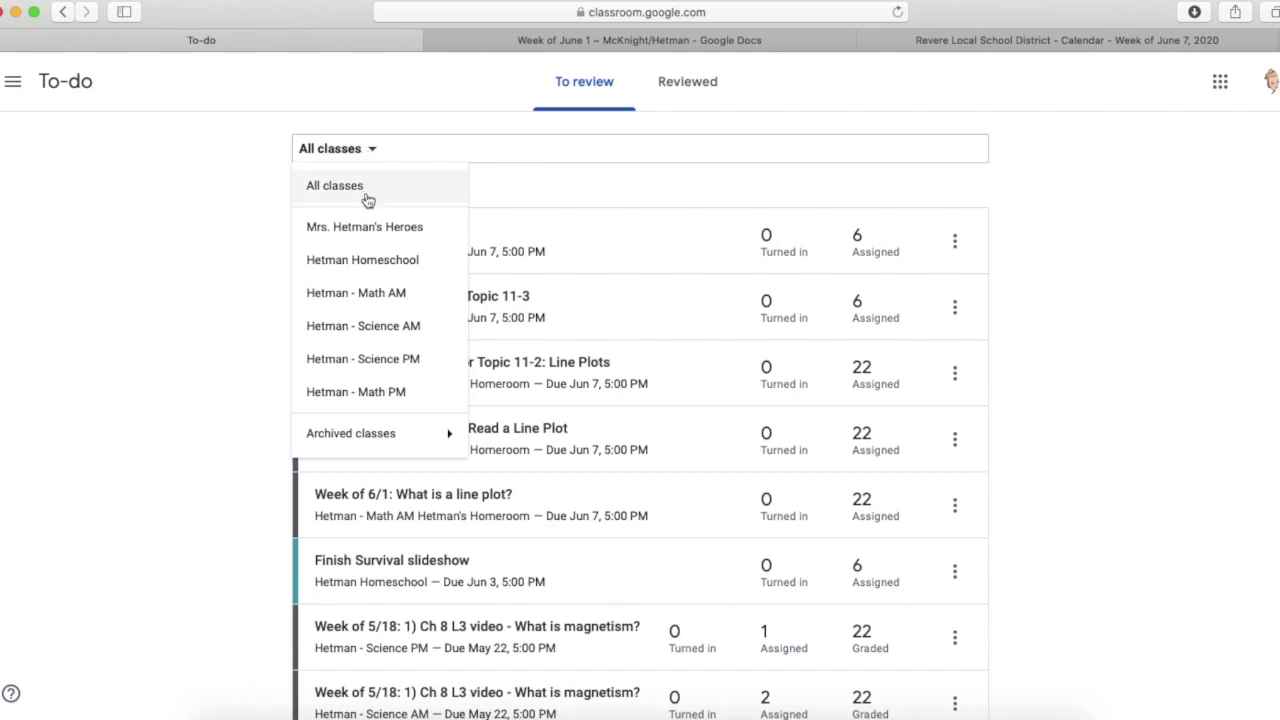
left_click(372, 259)
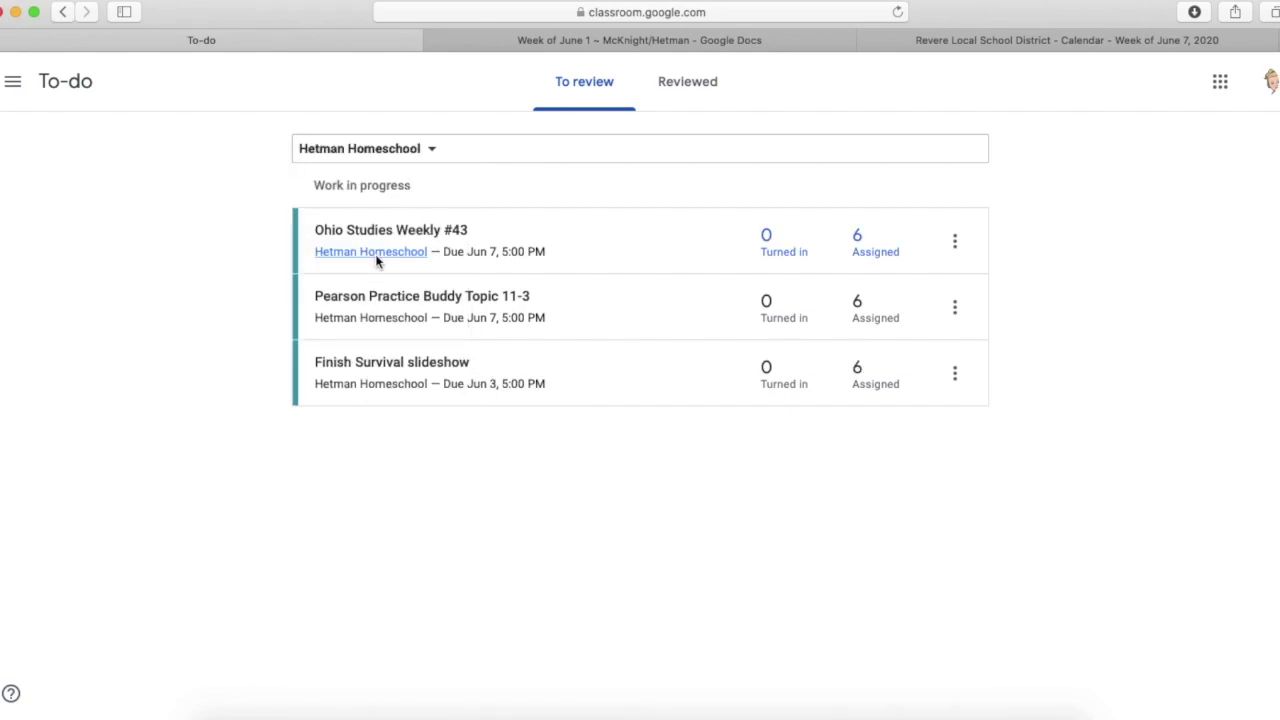
left_click(431, 151)
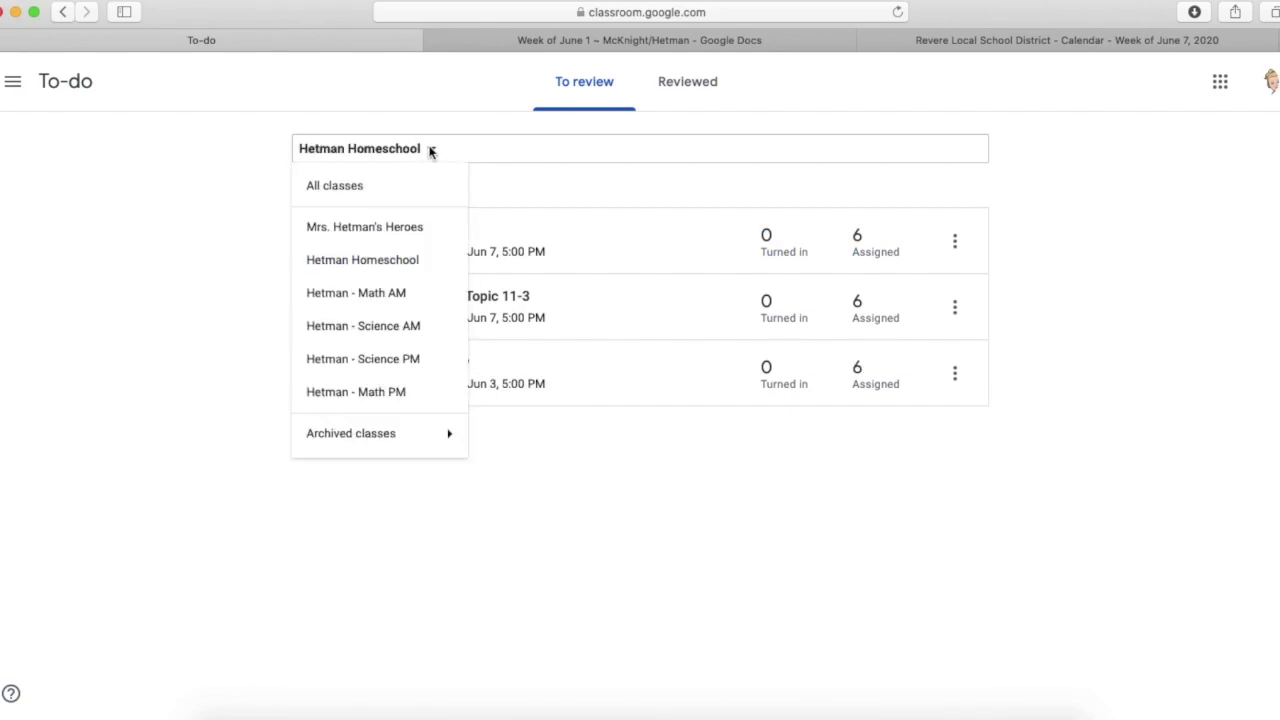
left_click(392, 296)
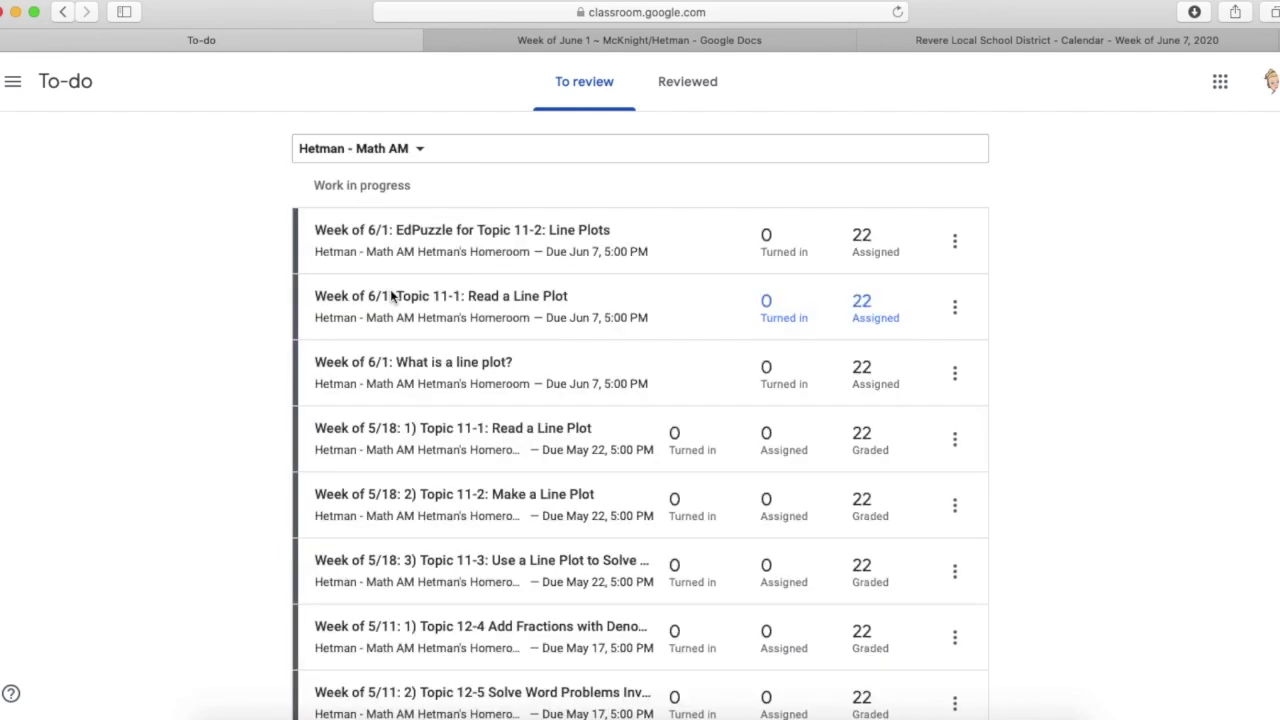
left_click(426, 147)
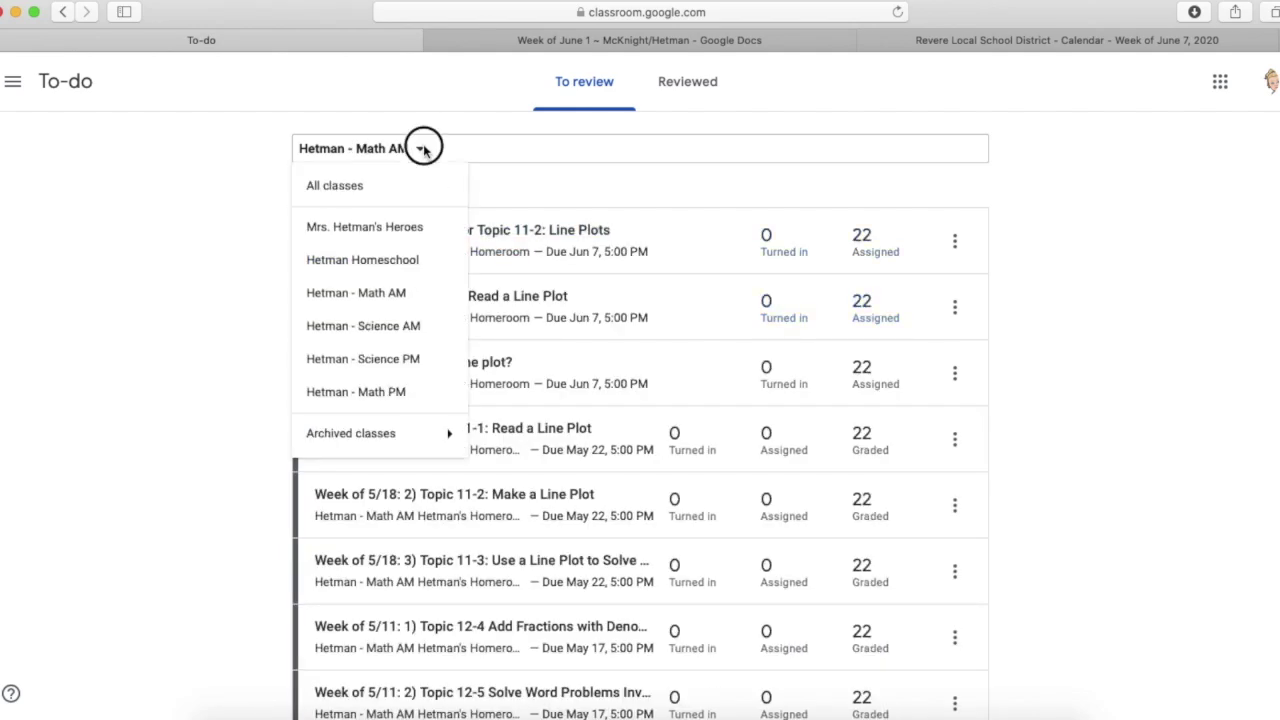
left_click(366, 190)
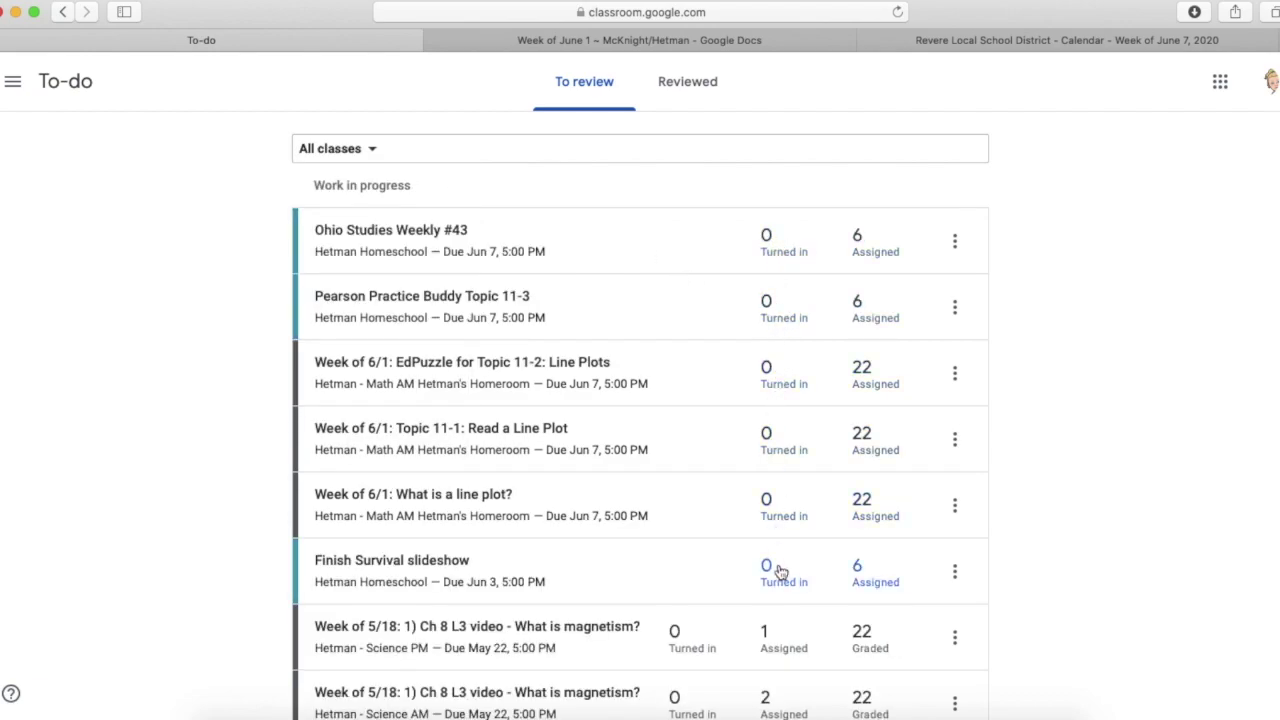
scroll(781, 522, "down", 3)
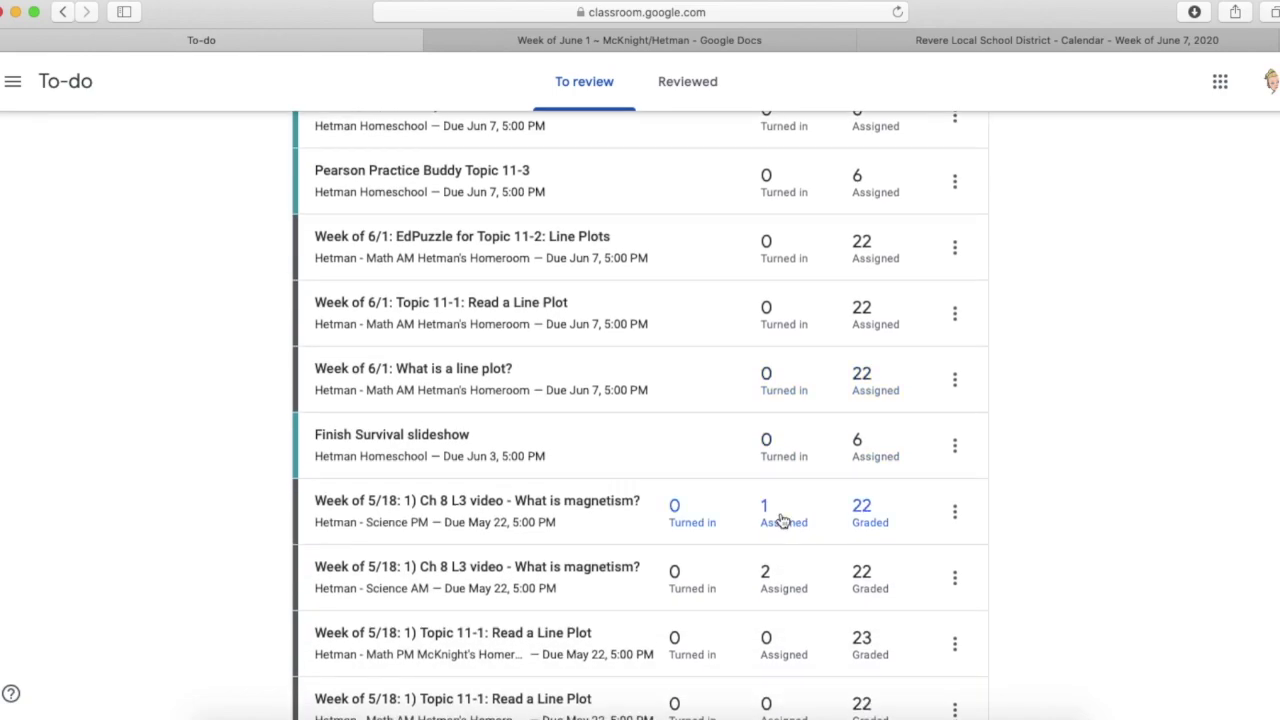
scroll(781, 522, "up", 3)
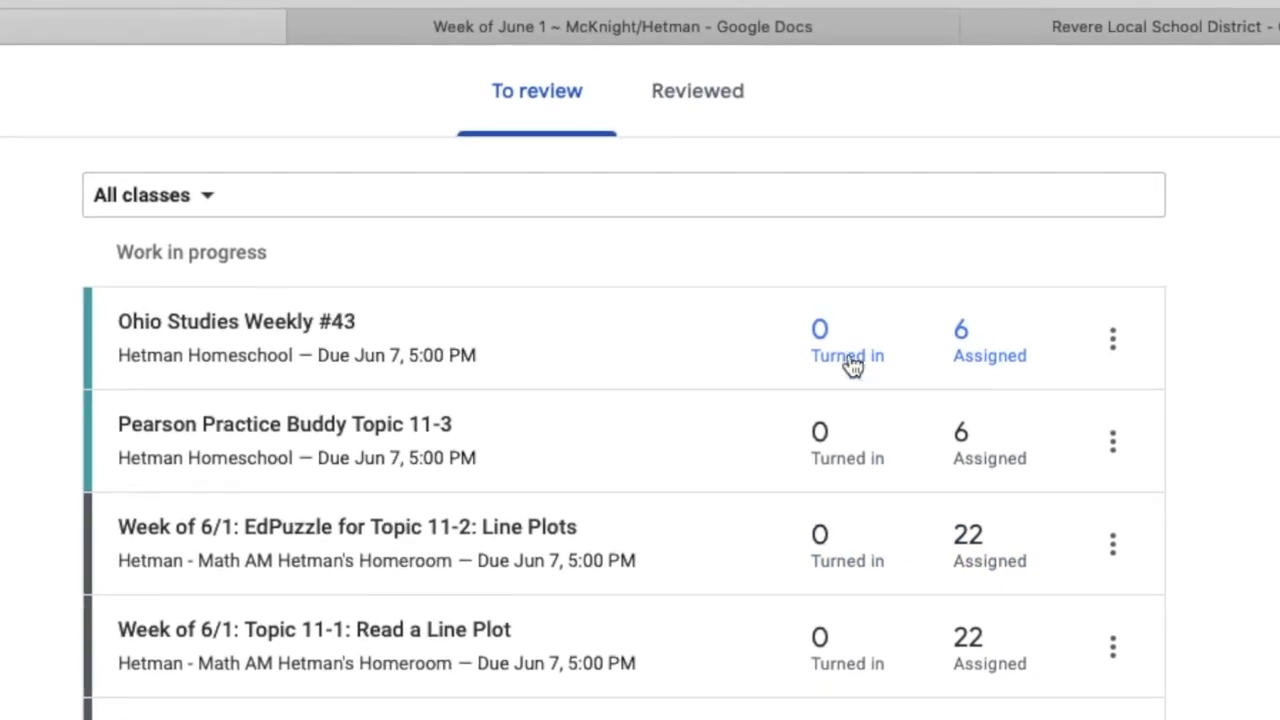
scroll(835, 640, "down", 3)
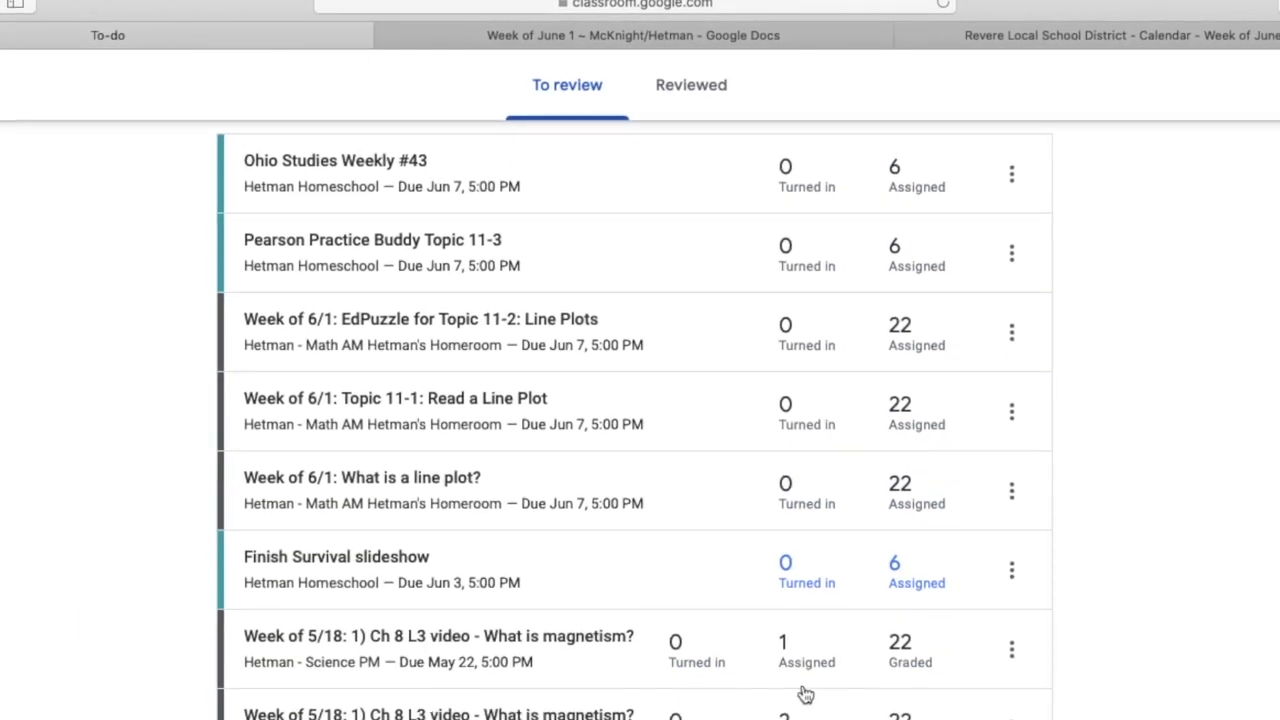
scroll(700, 705, "down", 5)
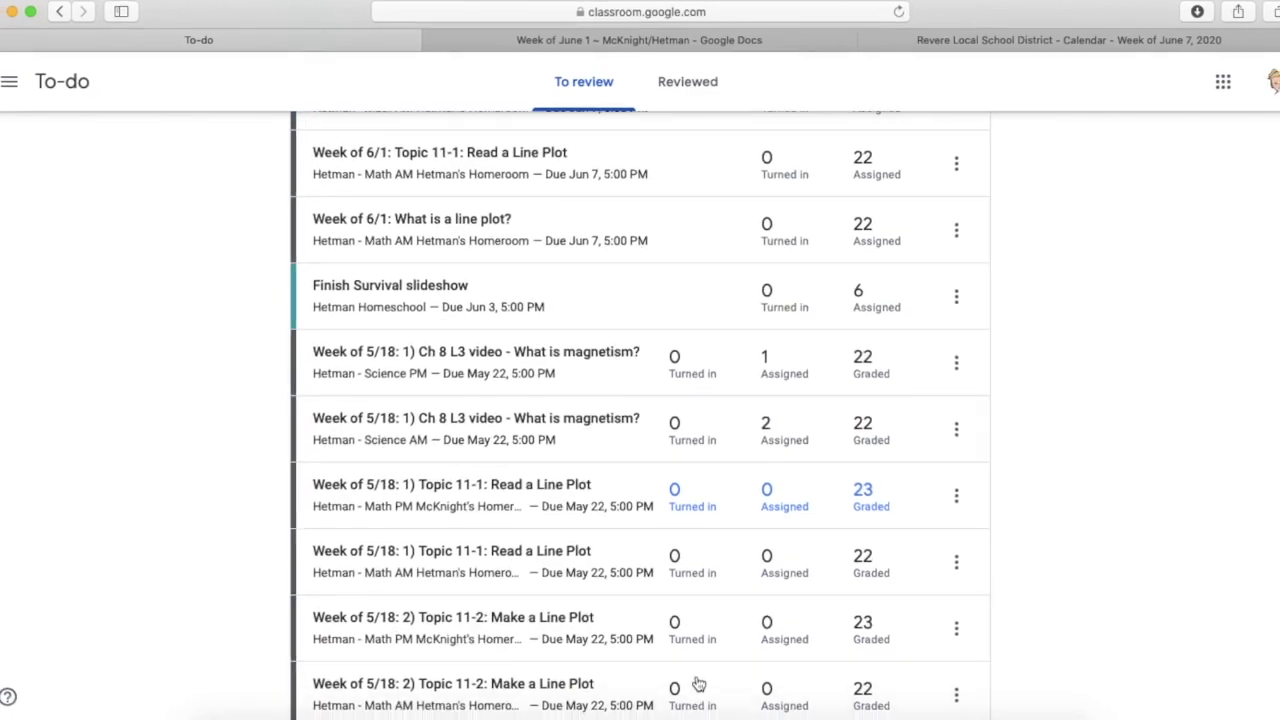
scroll(691, 666, "down", 3)
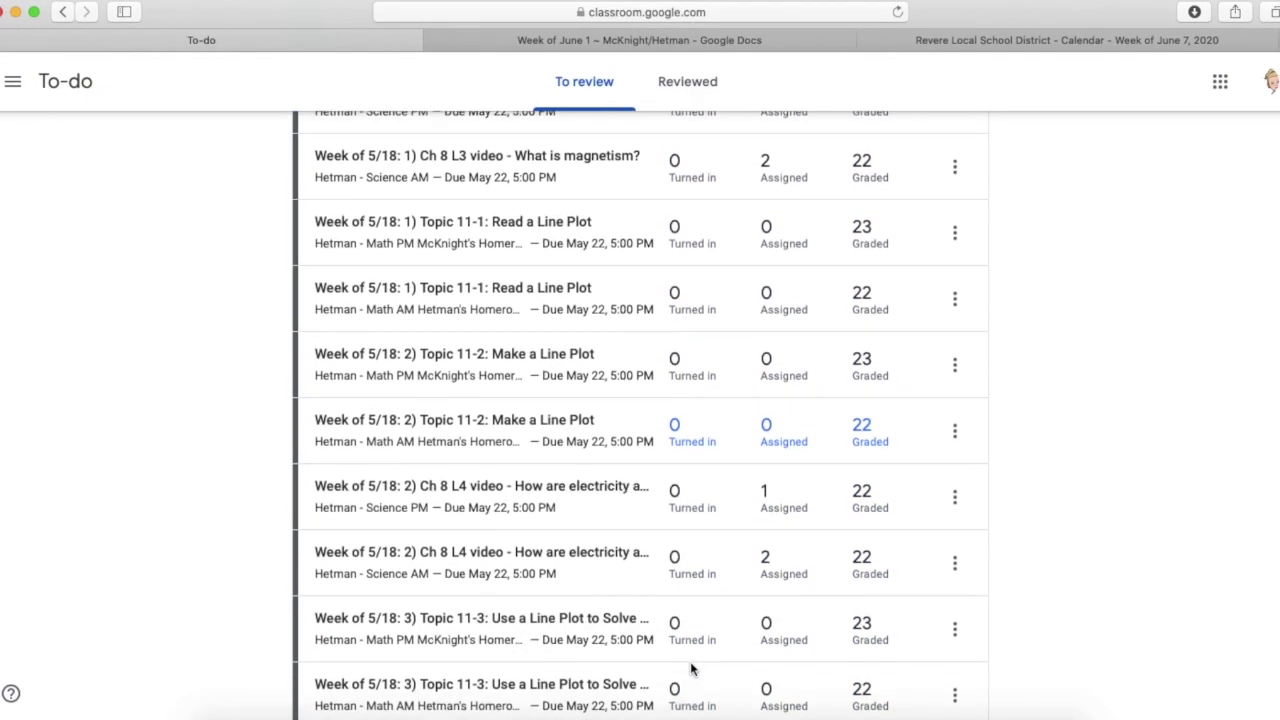
scroll(690, 668, "down", 5)
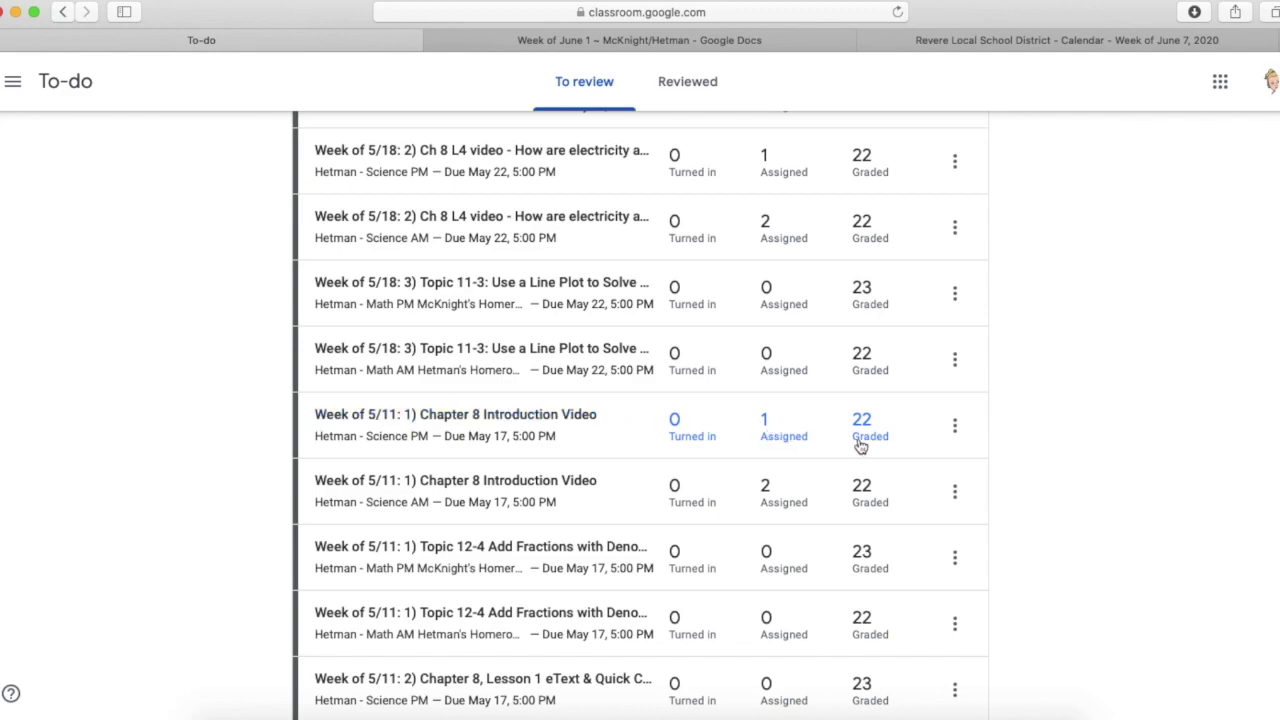
left_click(792, 432)
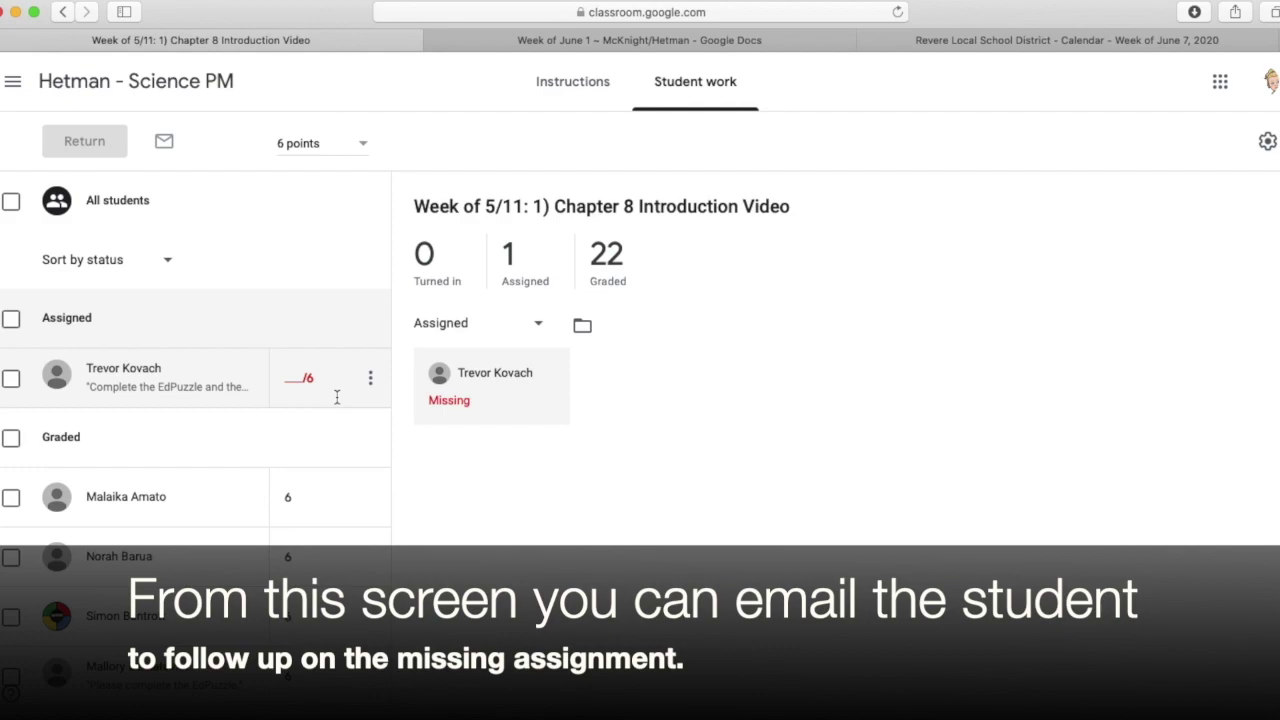
left_click(13, 81)
left_click(69, 261)
scroll(503, 394, "up", 10)
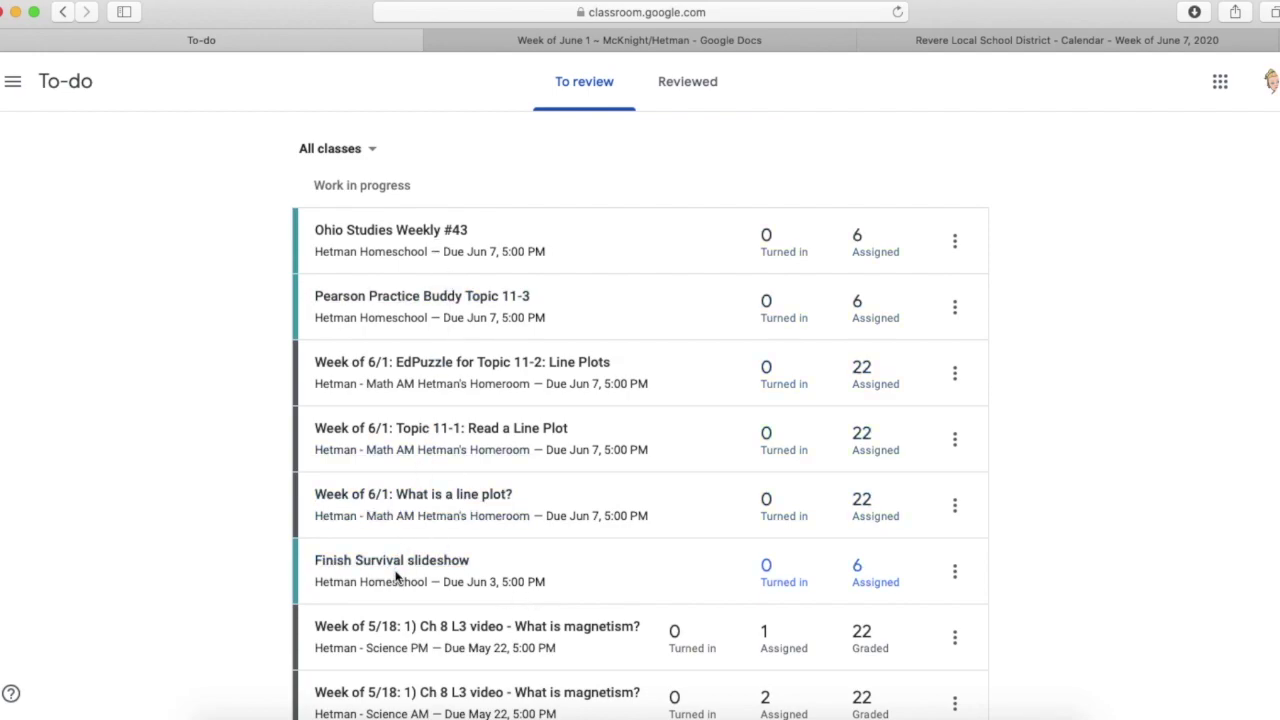
- Open Finish Survival slideshow's student work and instructions, then return to the To-do list
left_click(393, 566)
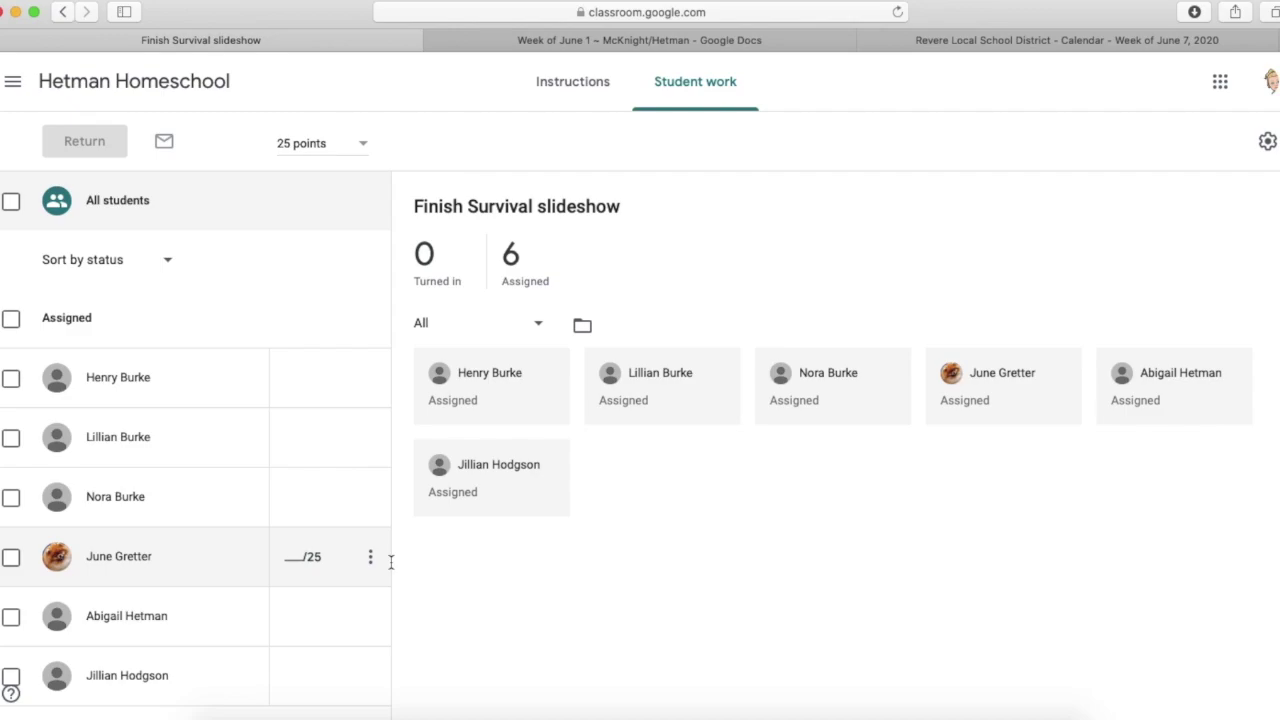
left_click(596, 92)
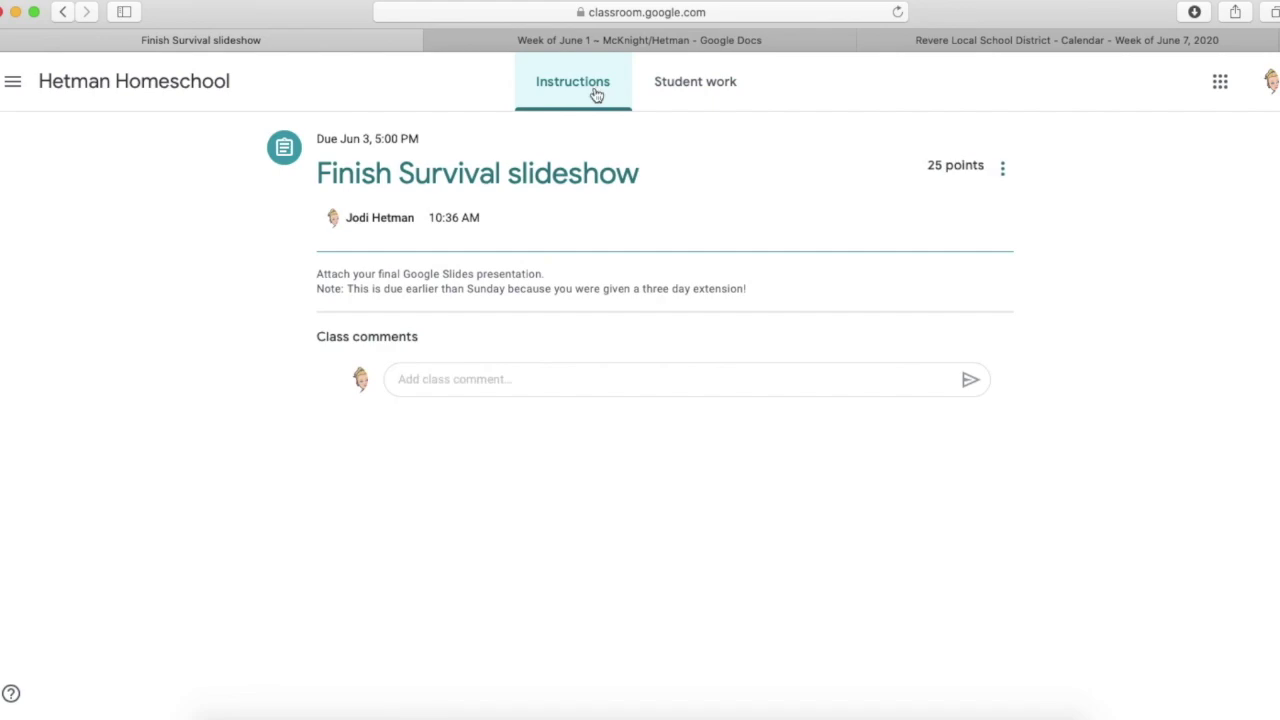
left_click(12, 81)
left_click(68, 238)
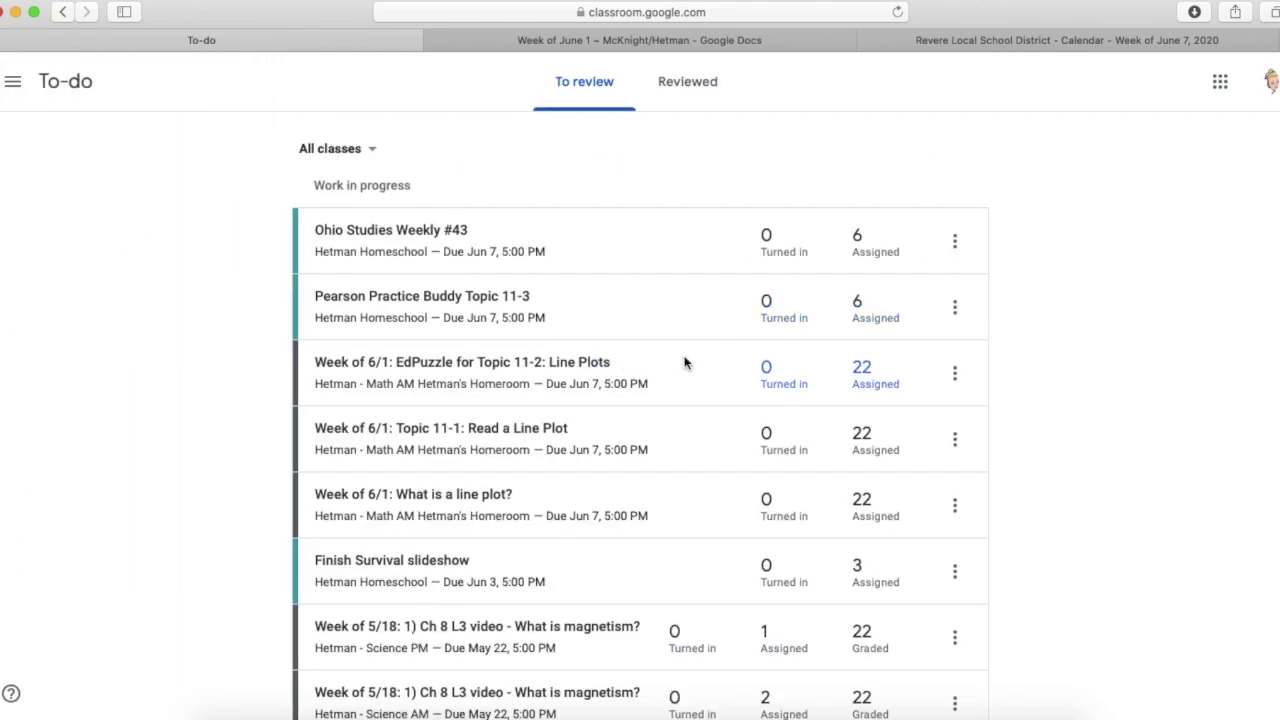